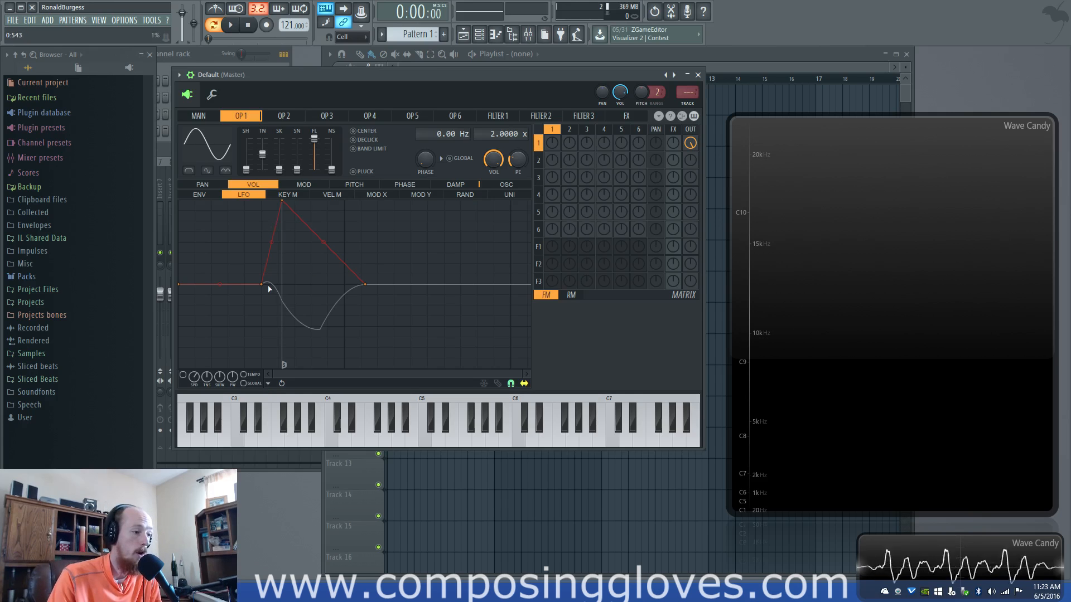
In operator 1's volume LFO, delete the second and last points and raise the first point to 100%
{"action": "left_click", "coordinate": [202, 195]}
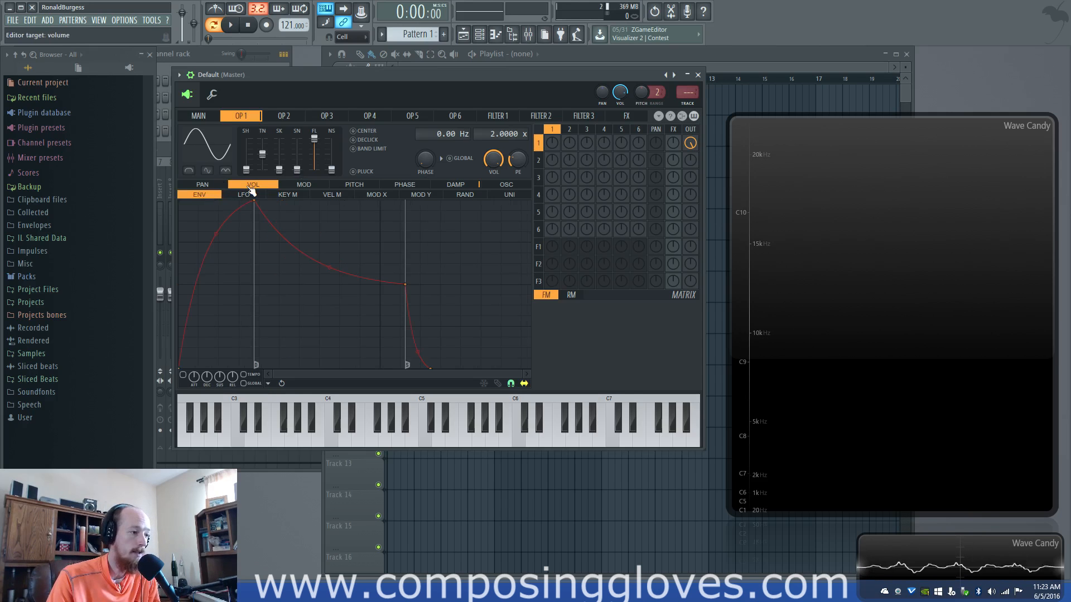
{"action": "left_click_drag", "start_coordinate": [294, 195], "coordinate": [238, 202]}
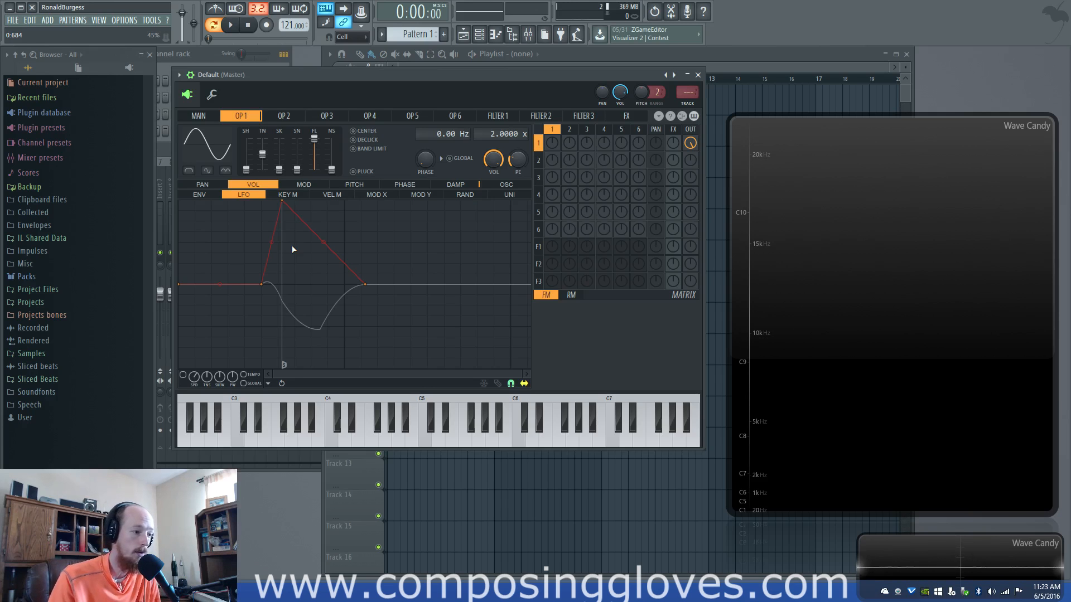
{"action": "right_click", "coordinate": [261, 285]}
{"action": "left_click", "coordinate": [290, 299]}
{"action": "left_click_drag", "start_coordinate": [181, 285], "coordinate": [176, 195]}
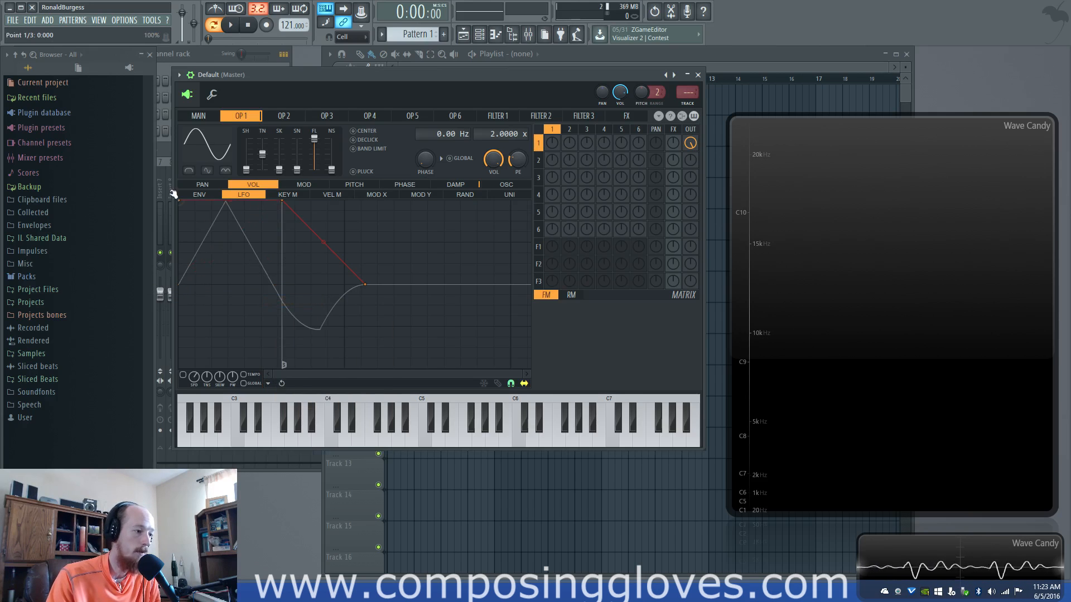
{"action": "left_click_drag", "start_coordinate": [365, 285], "coordinate": [262, 295]}
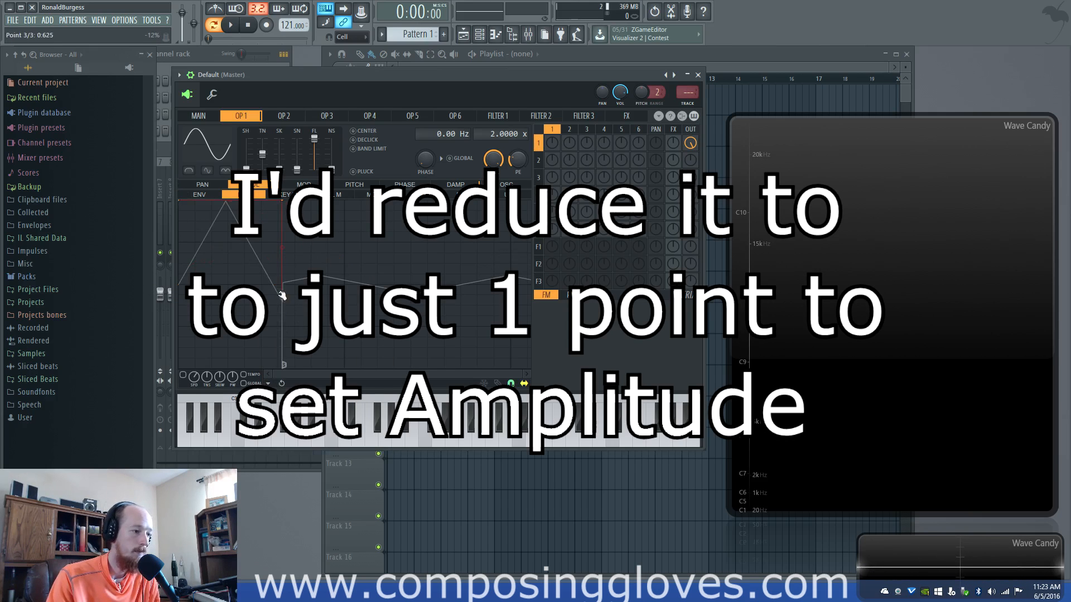
{"action": "right_click", "coordinate": [282, 296]}
{"action": "left_click", "coordinate": [299, 310]}
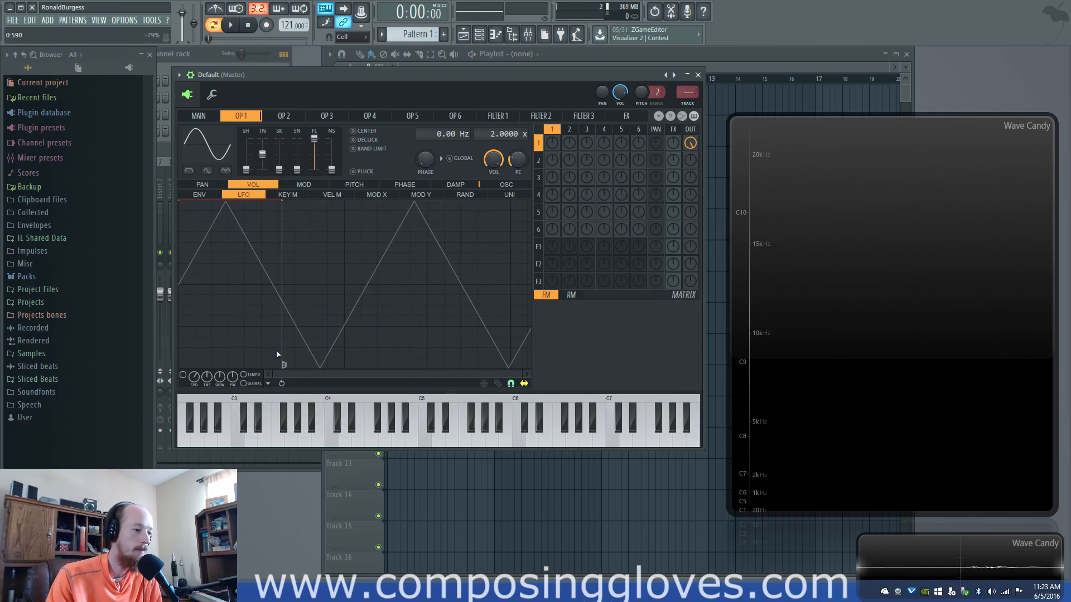
Remove the sustain/loop end setting from the last remaining point of the volume LFO
{"action": "left_click_drag", "start_coordinate": [284, 366], "coordinate": [283, 199]}
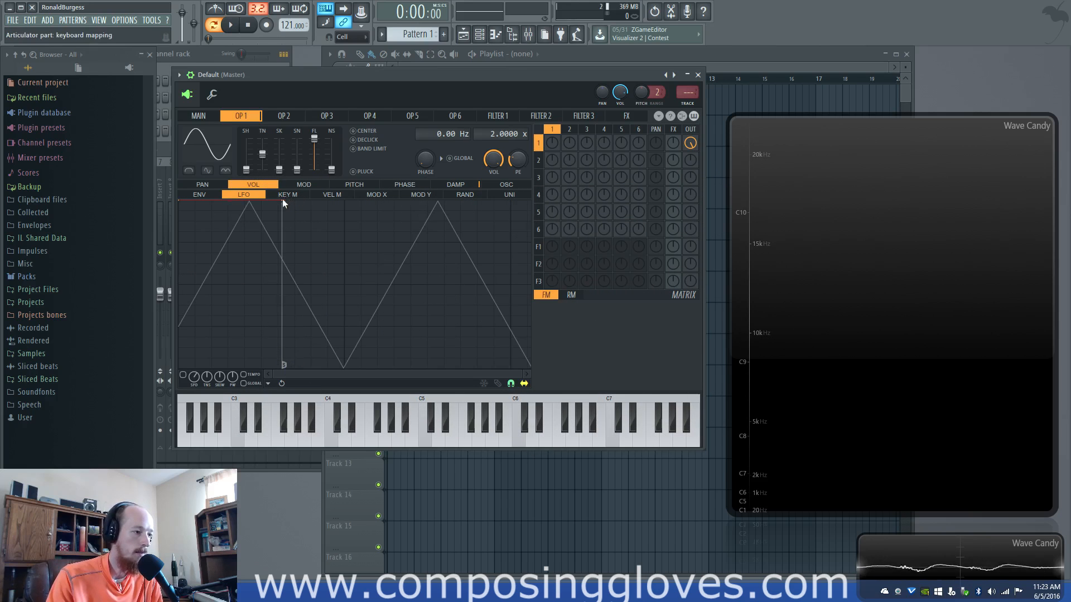
{"action": "right_click", "coordinate": [282, 199]}
{"action": "left_click", "coordinate": [381, 279]}
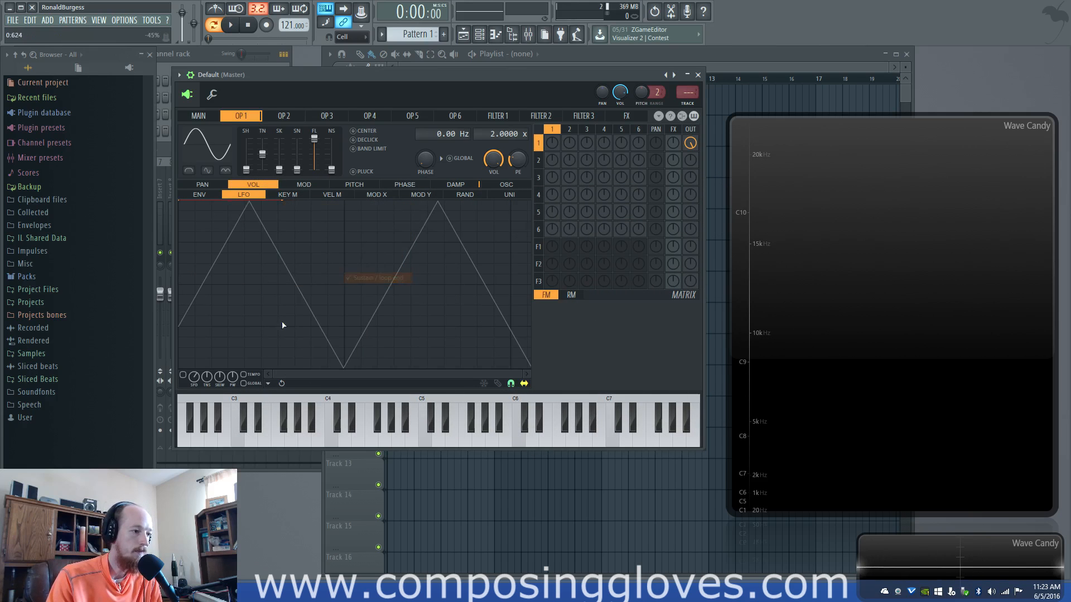
{"action": "left_click_drag", "start_coordinate": [296, 293], "coordinate": [321, 292]}
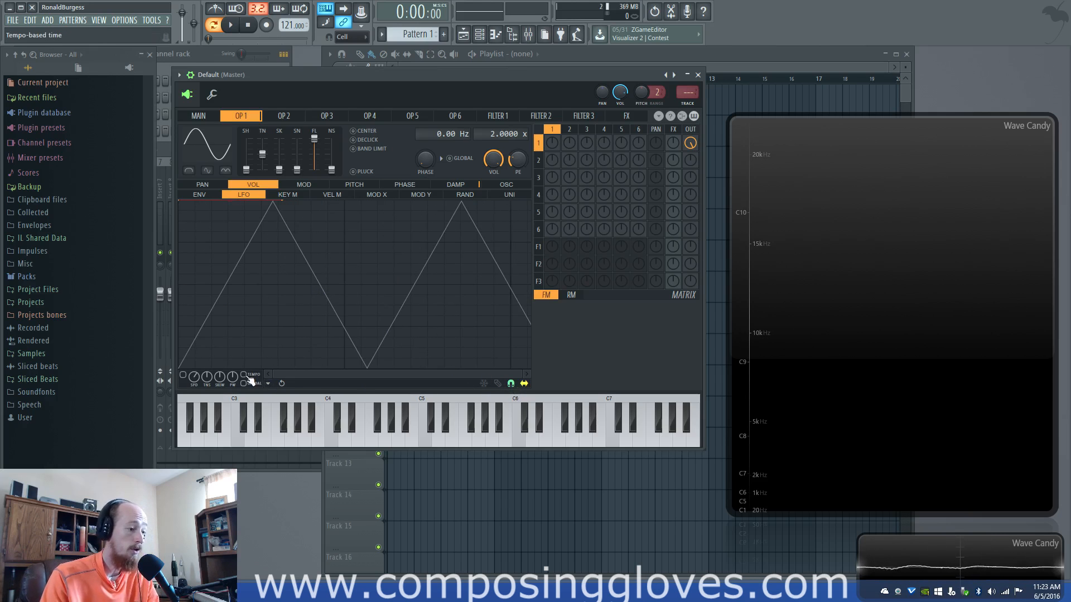
Enable operator 1's volume LFO and raise its speed so that the wave cycles several times faster
{"action": "mouse_move", "coordinate": [220, 376]}
{"action": "left_mouse_down"}
{"action": "mouse_move", "coordinate": [220, 386]}
{"action": "mouse_move", "coordinate": [232, 373]}
{"action": "mouse_move", "coordinate": [232, 388]}
{"action": "mouse_move", "coordinate": [230, 374]}
{"action": "left_mouse_up"}
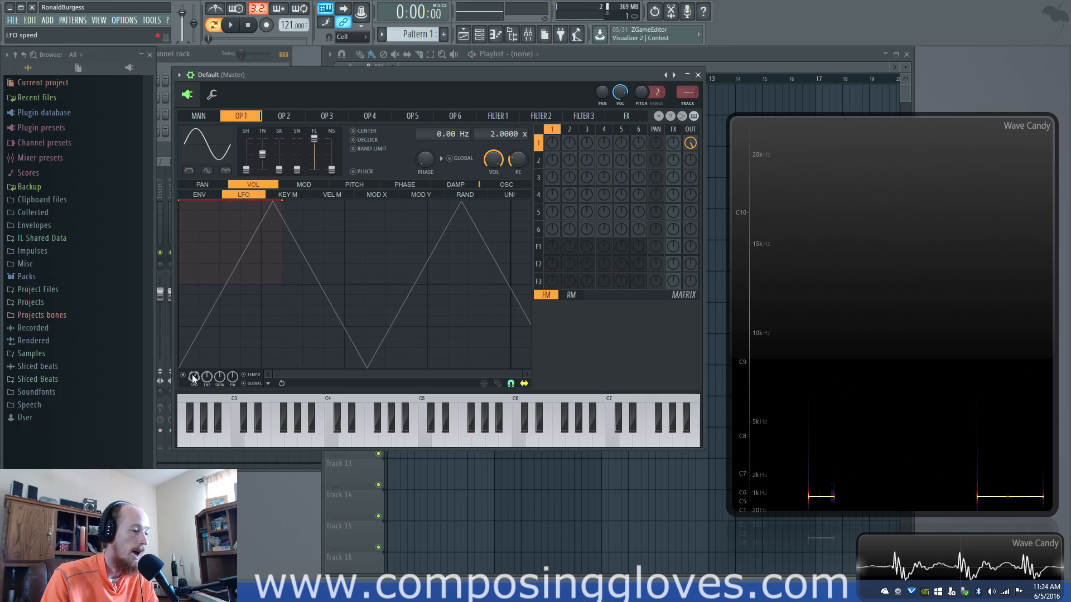
{"action": "left_click_drag", "start_coordinate": [195, 377], "coordinate": [196, 379]}
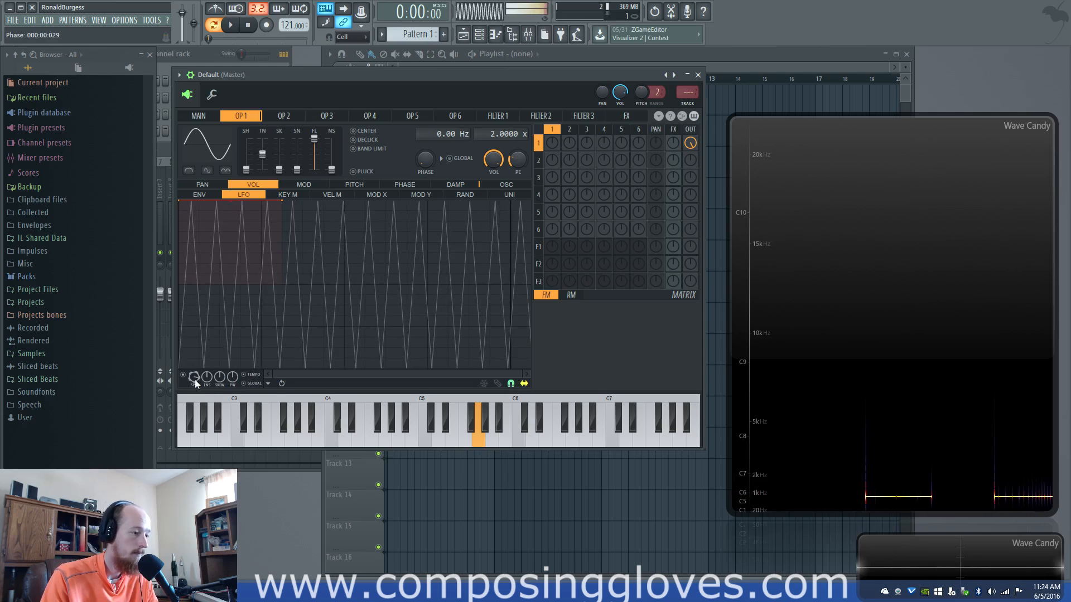
Examine the editor options for the volume LFO and the volume envelope, and compare the two articulators
{"action": "left_click", "coordinate": [268, 384]}
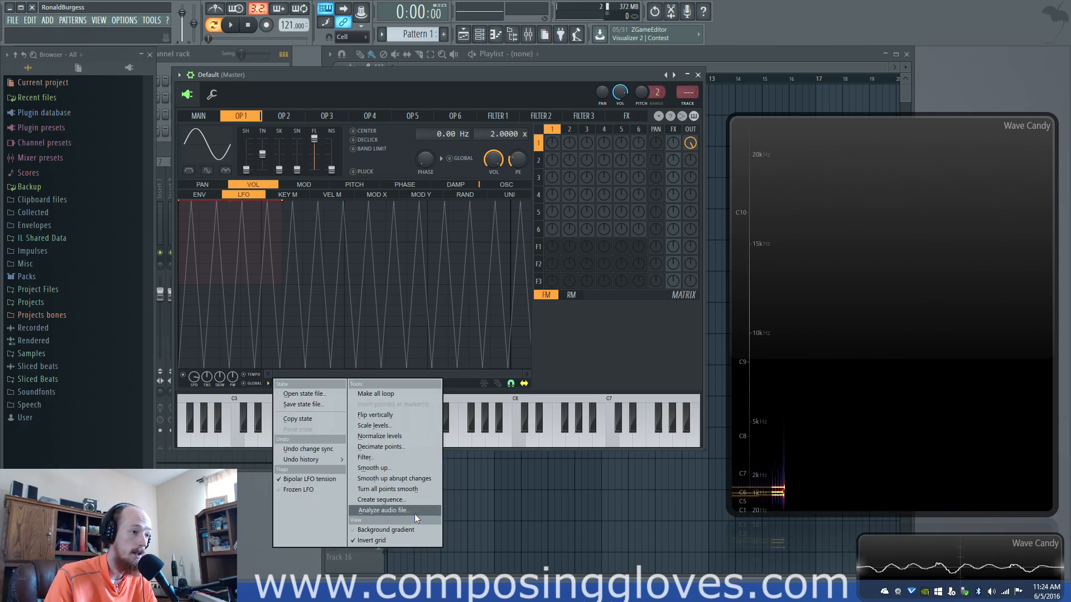
{"action": "left_click", "coordinate": [205, 194]}
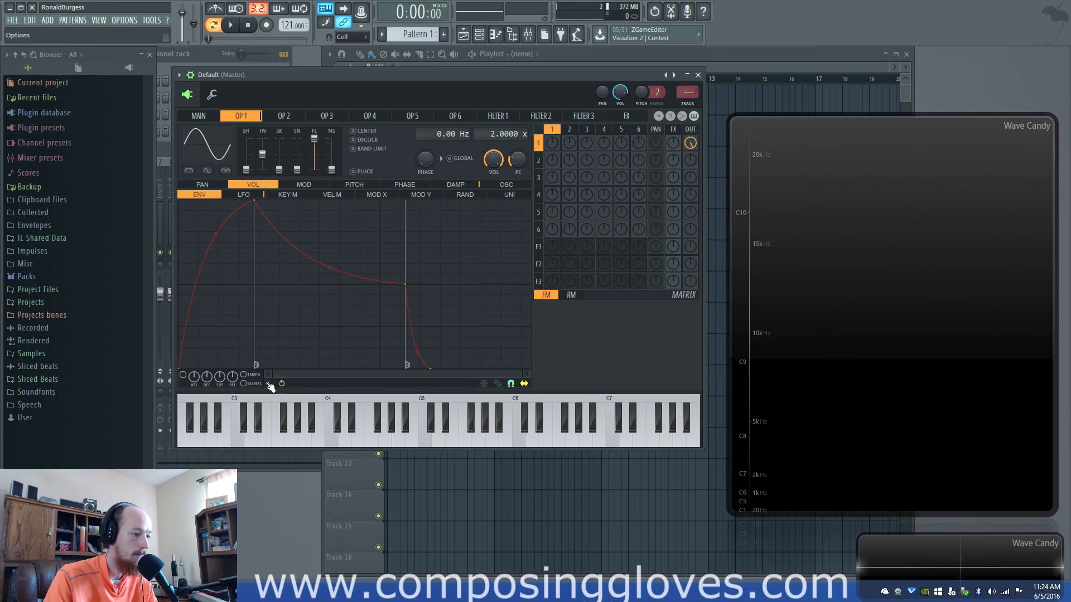
{"action": "left_click", "coordinate": [268, 383]}
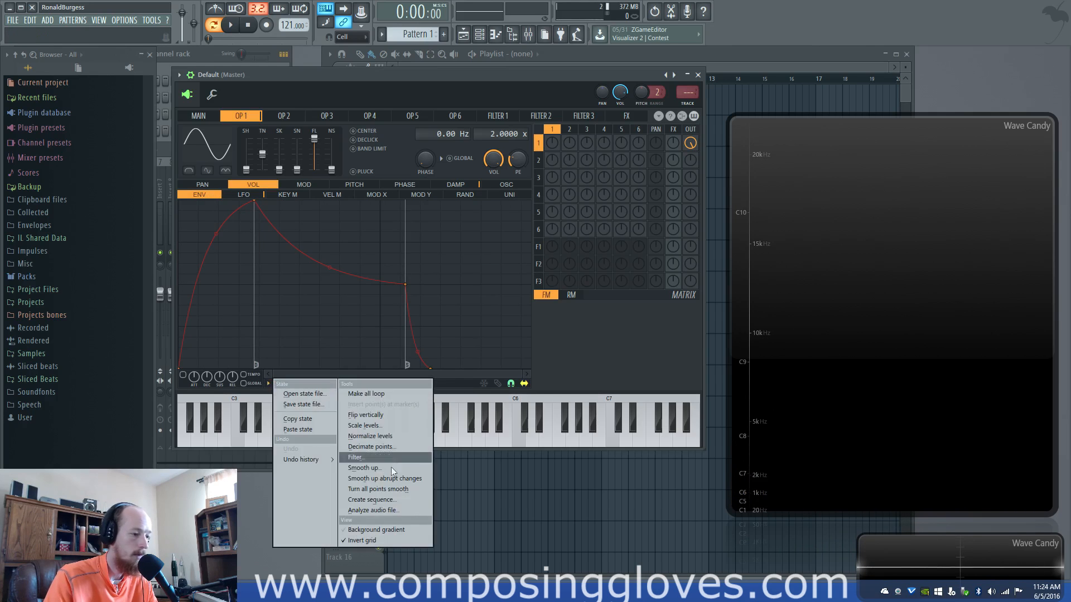
{"action": "left_click", "coordinate": [453, 374]}
{"action": "left_click", "coordinate": [244, 194]}
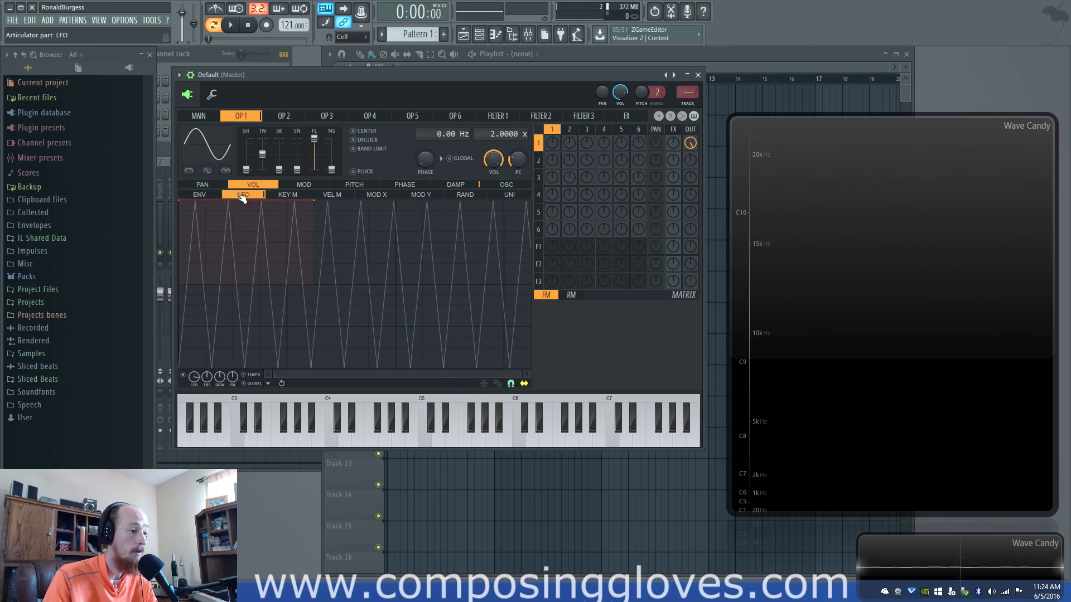
{"action": "left_click", "coordinate": [264, 384]}
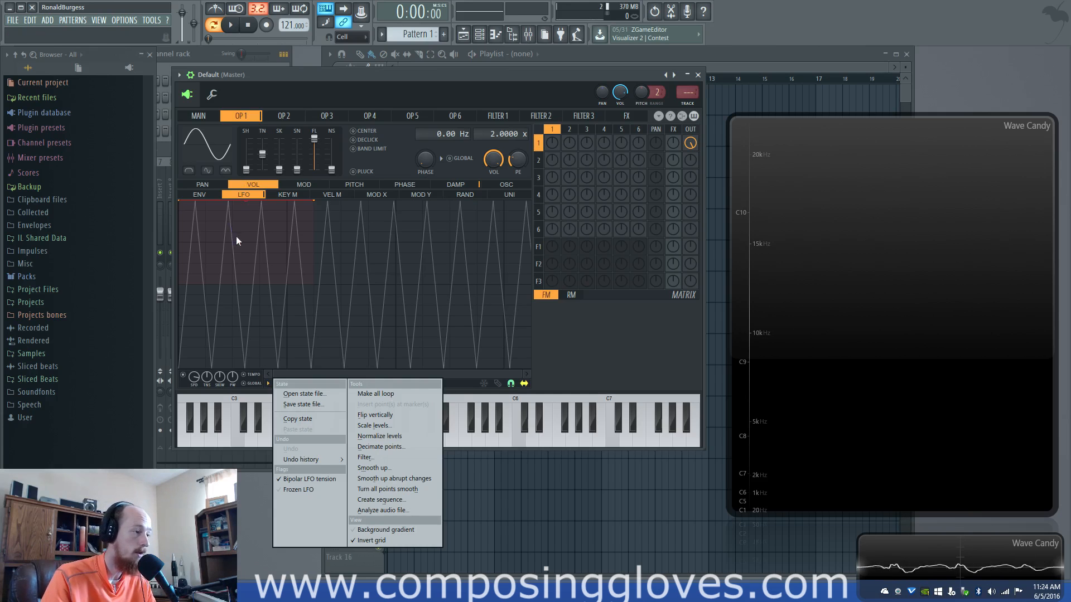
{"action": "left_click", "coordinate": [253, 218]}
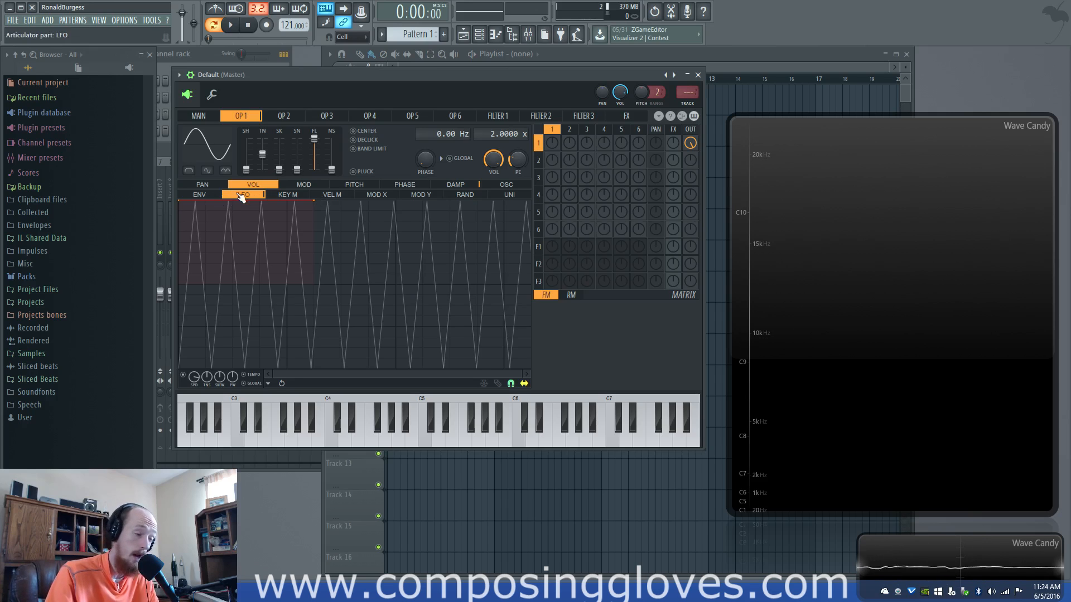
{"action": "left_click", "coordinate": [210, 195]}
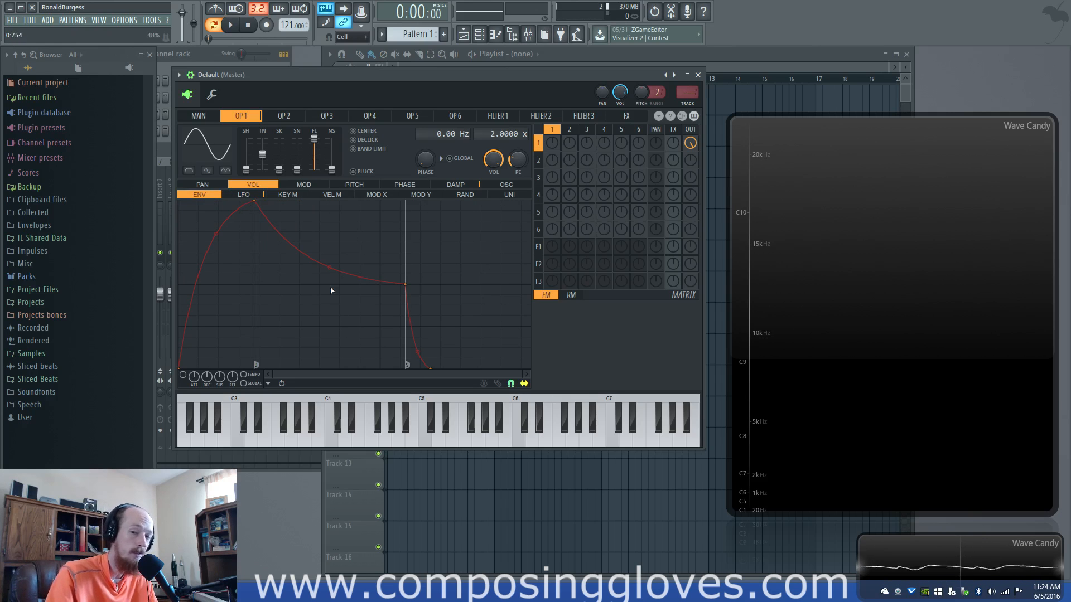
{"action": "left_click", "coordinate": [237, 195]}
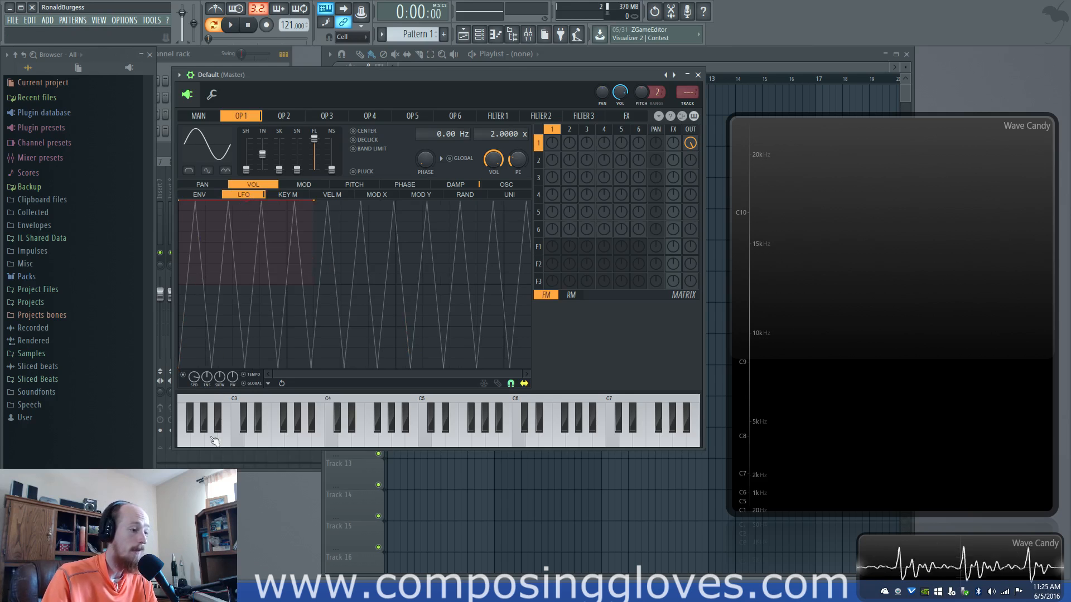
Slow down the volume LFO and delete its second point, keeping only the starting point at 100%
{"action": "mouse_move", "coordinate": [193, 376]}
{"action": "left_mouse_down"}
{"action": "mouse_move", "coordinate": [194, 397]}
{"action": "mouse_move", "coordinate": [193, 360]}
{"action": "left_mouse_up"}
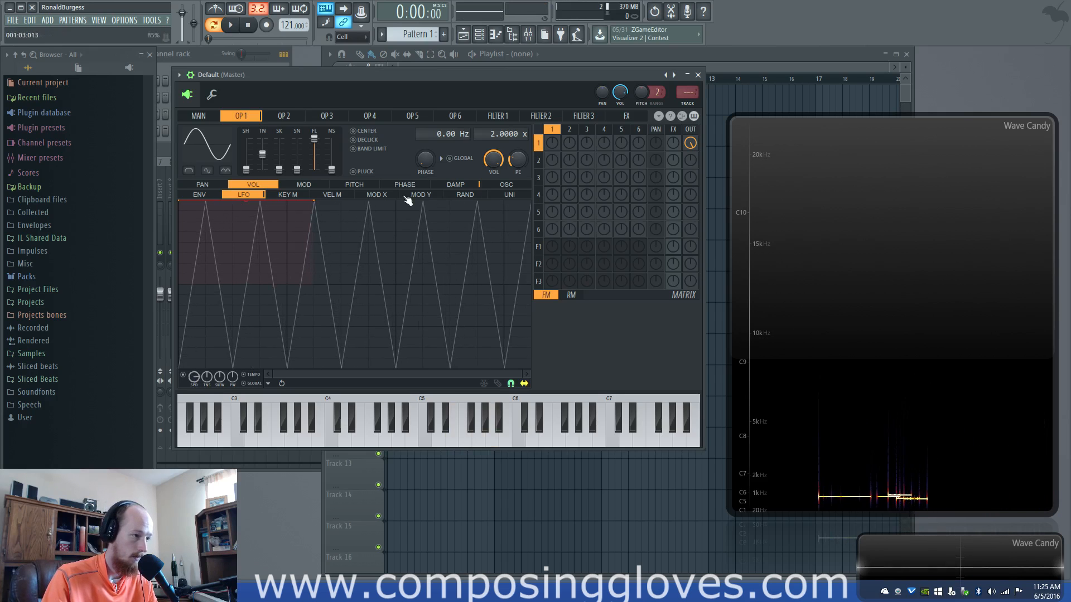
{"action": "right_click", "coordinate": [318, 200]}
{"action": "left_click", "coordinate": [341, 219]}
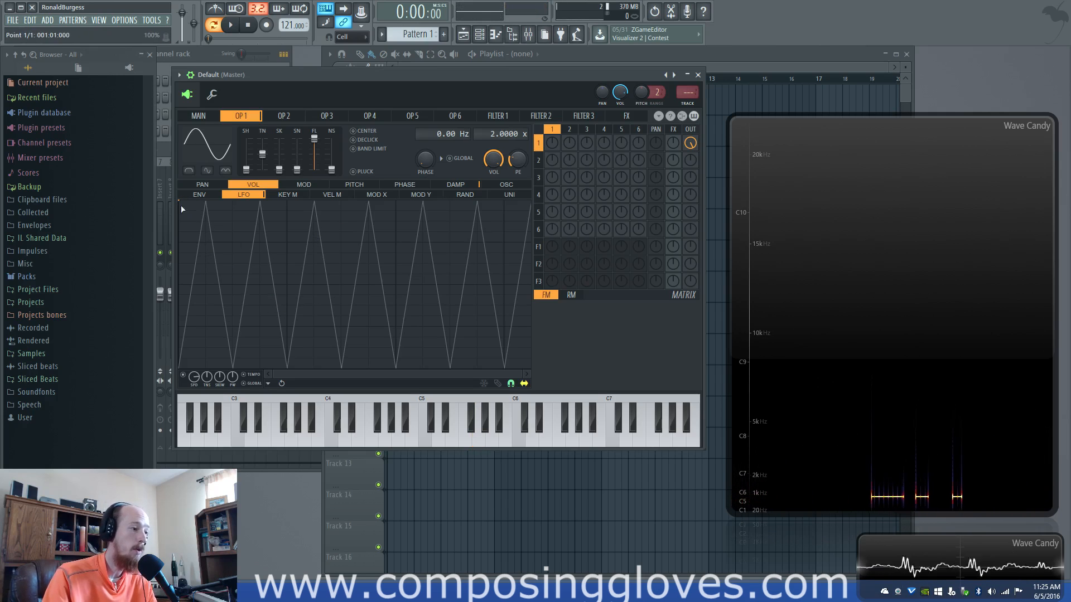
{"action": "left_click_drag", "start_coordinate": [362, 286], "coordinate": [411, 298]}
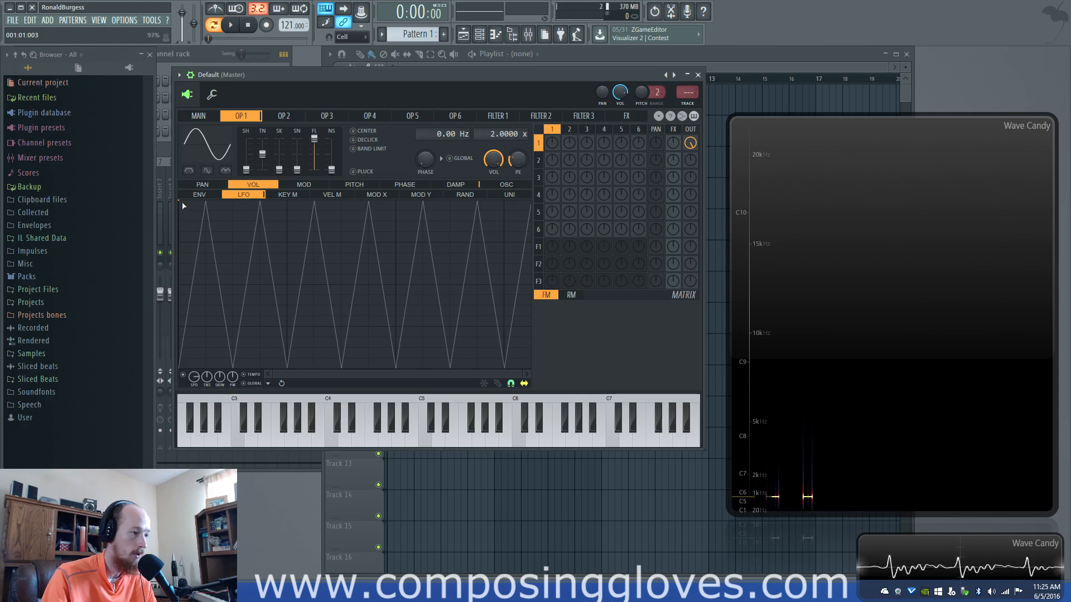
{"action": "left_click_drag", "start_coordinate": [179, 204], "coordinate": [184, 179]}
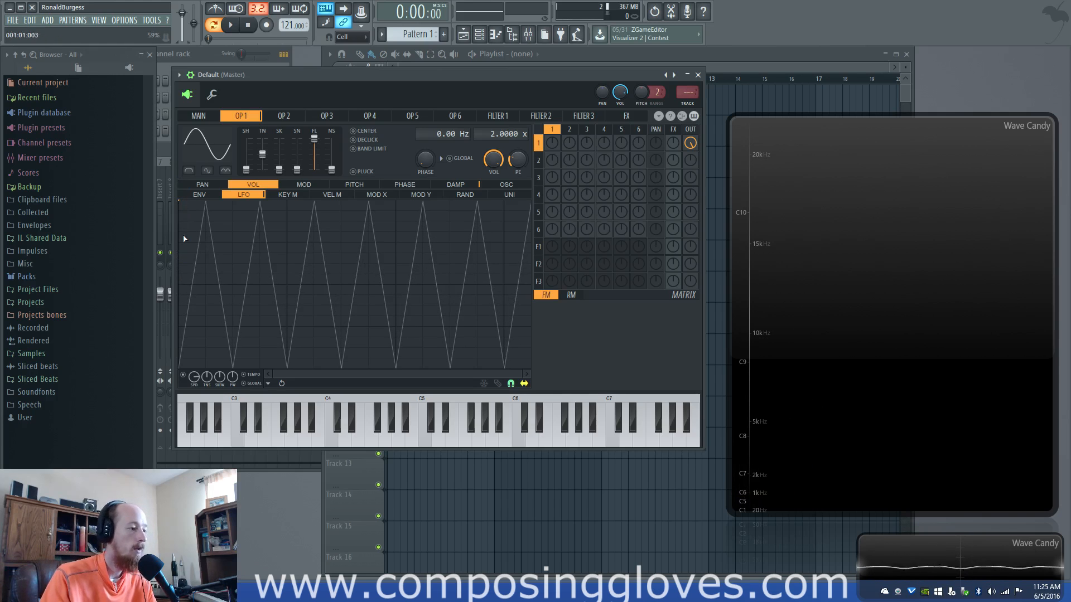
Add a second volume LFO point at about 50% and a third at 100%, with the third set to Single curve
{"action": "mouse_move", "coordinate": [221, 241]}
{"action": "left_mouse_down"}
{"action": "mouse_move", "coordinate": [292, 241]}
{"action": "mouse_move", "coordinate": [341, 200]}
{"action": "left_mouse_up"}
{"action": "right_click", "coordinate": [341, 200]}
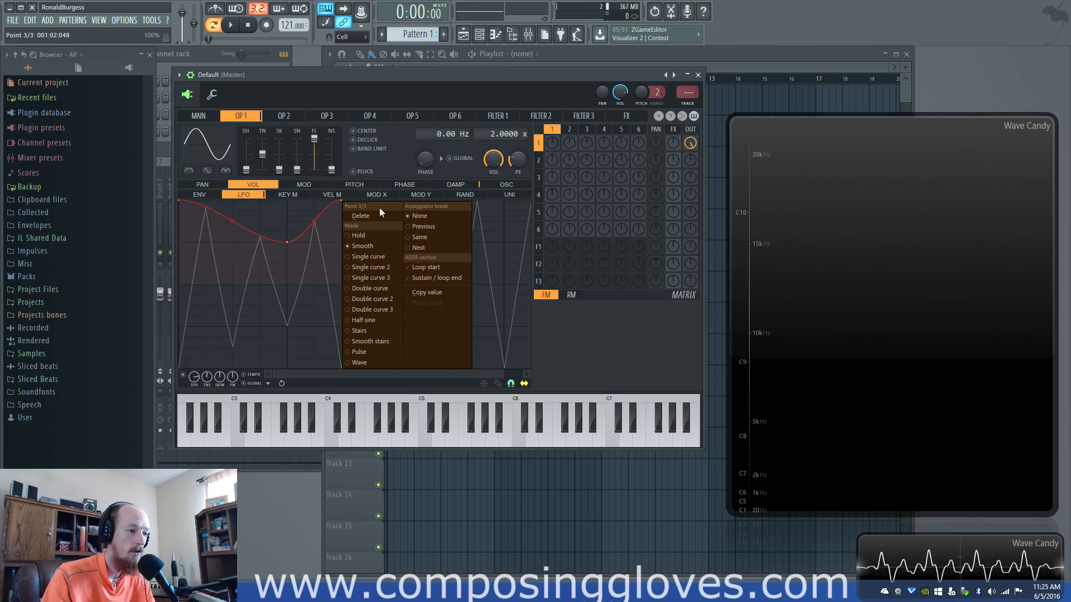
{"action": "left_click", "coordinate": [389, 257]}
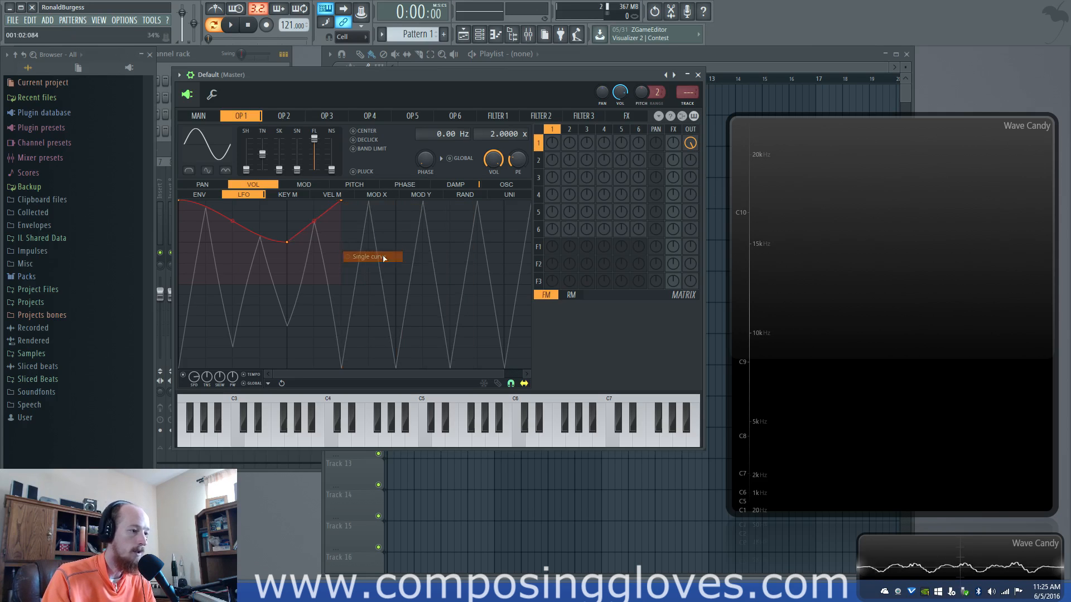
Set the second LFO point to Single curve and try lower levels for it before placing it at about 50%
{"action": "left_click_drag", "start_coordinate": [288, 242], "coordinate": [294, 279]}
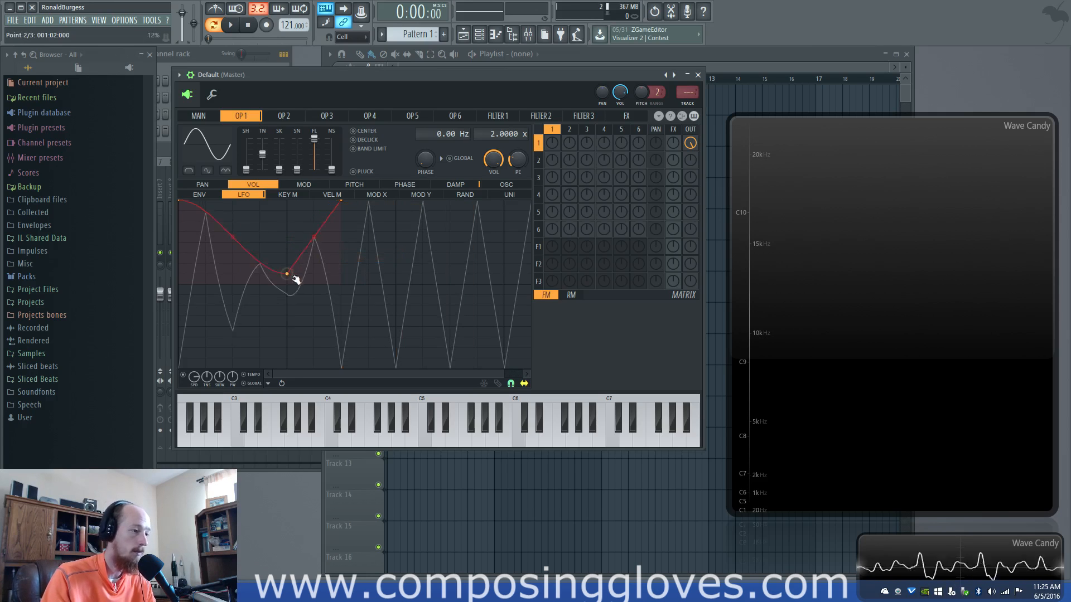
{"action": "right_click", "coordinate": [180, 202]}
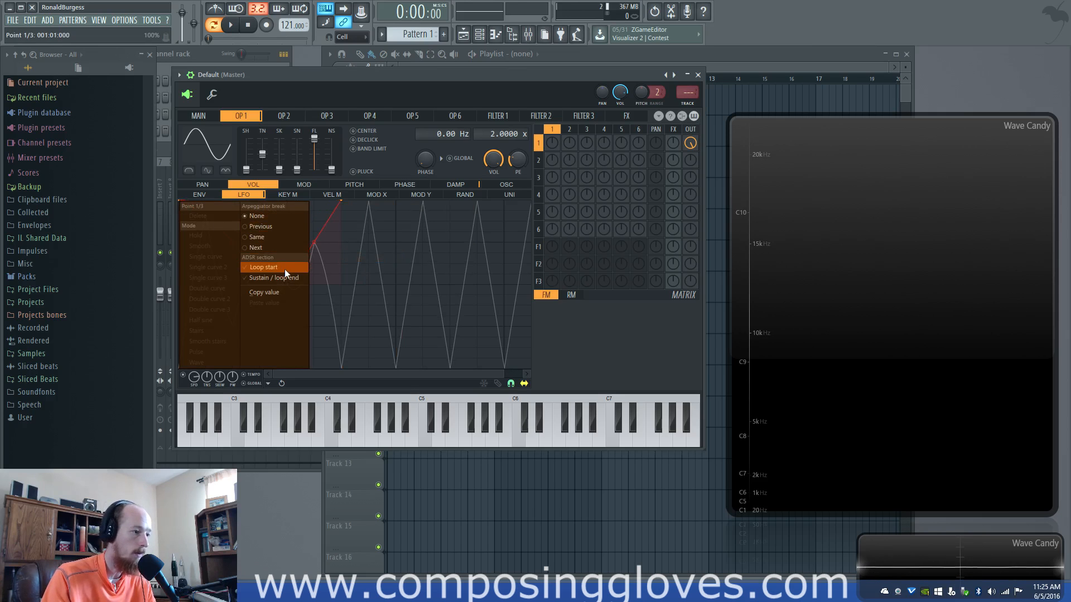
{"action": "left_click", "coordinate": [280, 223]}
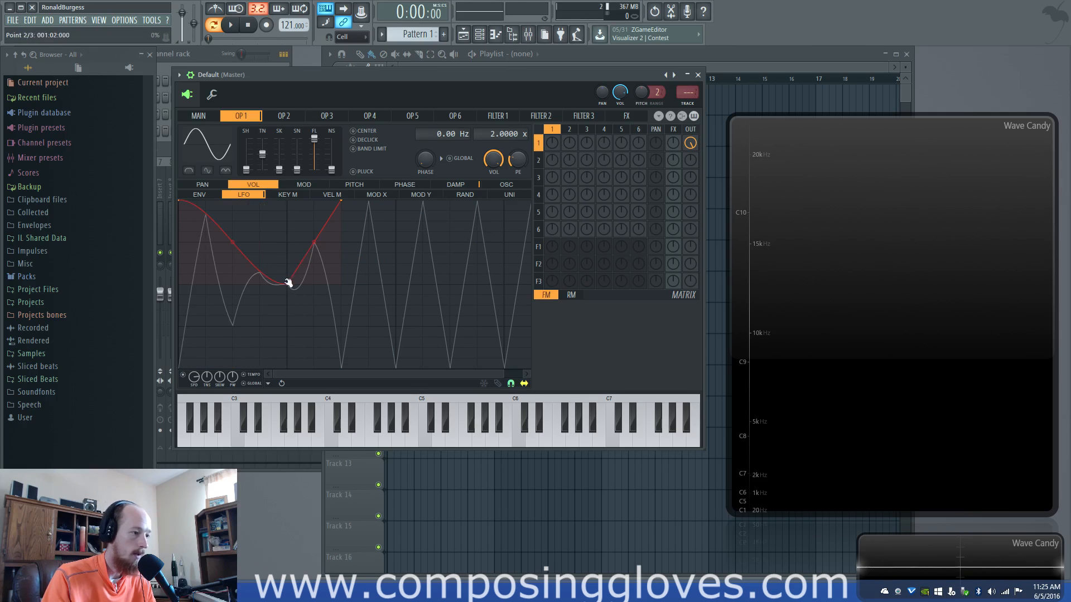
{"action": "right_click", "coordinate": [286, 282]}
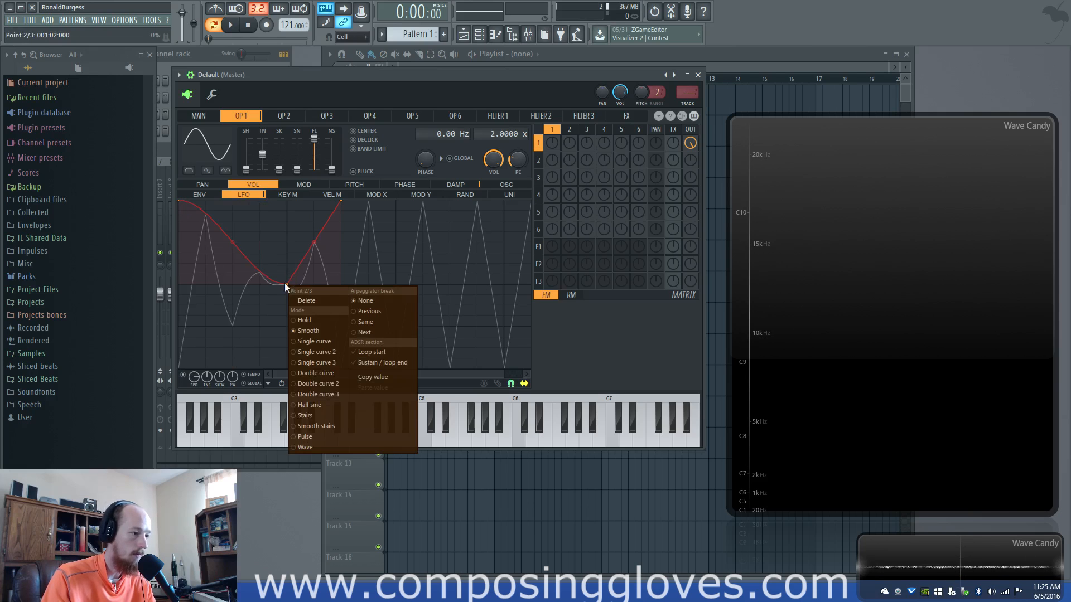
{"action": "left_click", "coordinate": [322, 339]}
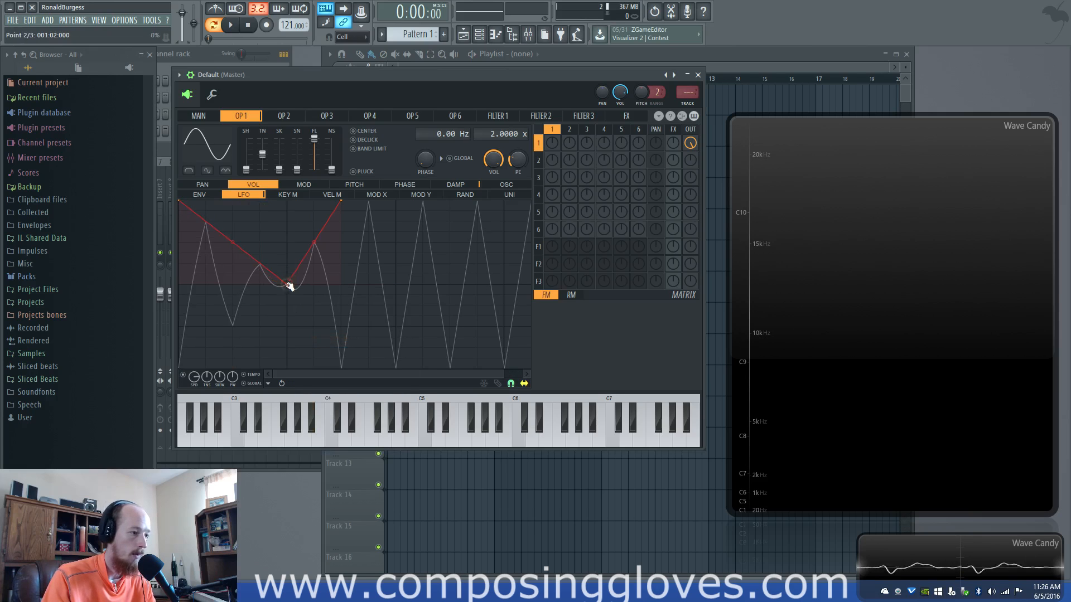
{"action": "left_click_drag", "start_coordinate": [287, 284], "coordinate": [287, 305]}
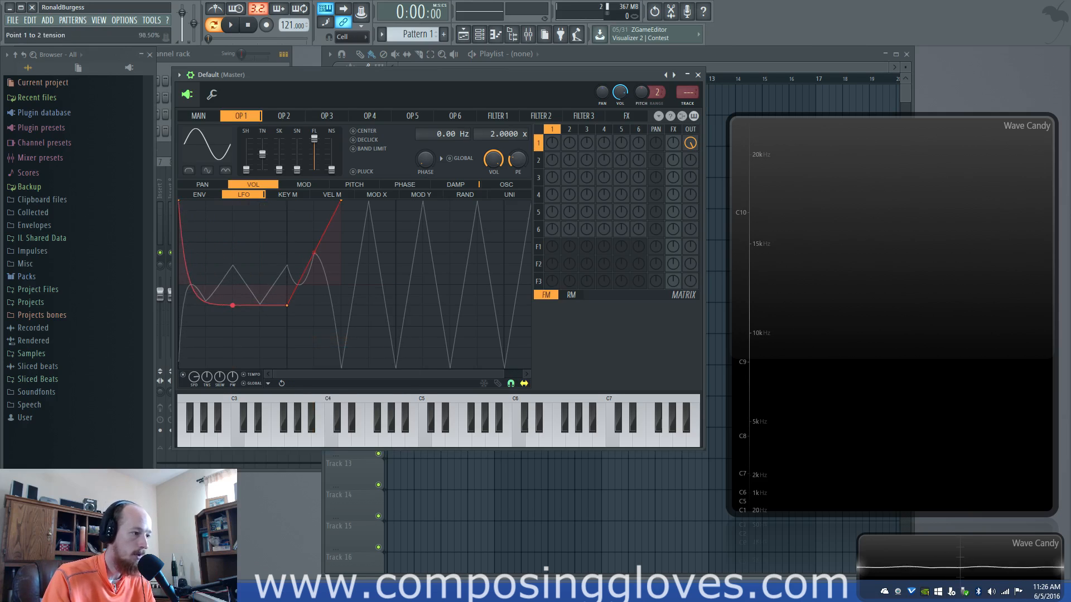
{"action": "left_click_drag", "start_coordinate": [287, 310], "coordinate": [291, 242]}
Add a fourth LFO point at 001:03:024 and -100%, and shift the third point later to just before it
{"action": "right_click", "coordinate": [424, 241]}
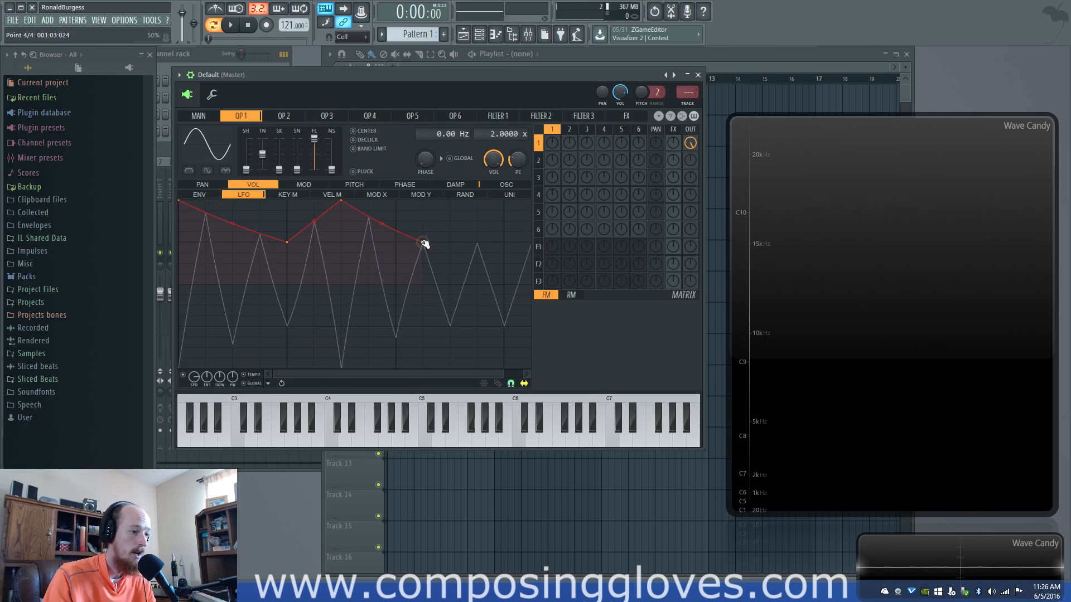
{"action": "left_click_drag", "start_coordinate": [423, 241], "coordinate": [396, 368]}
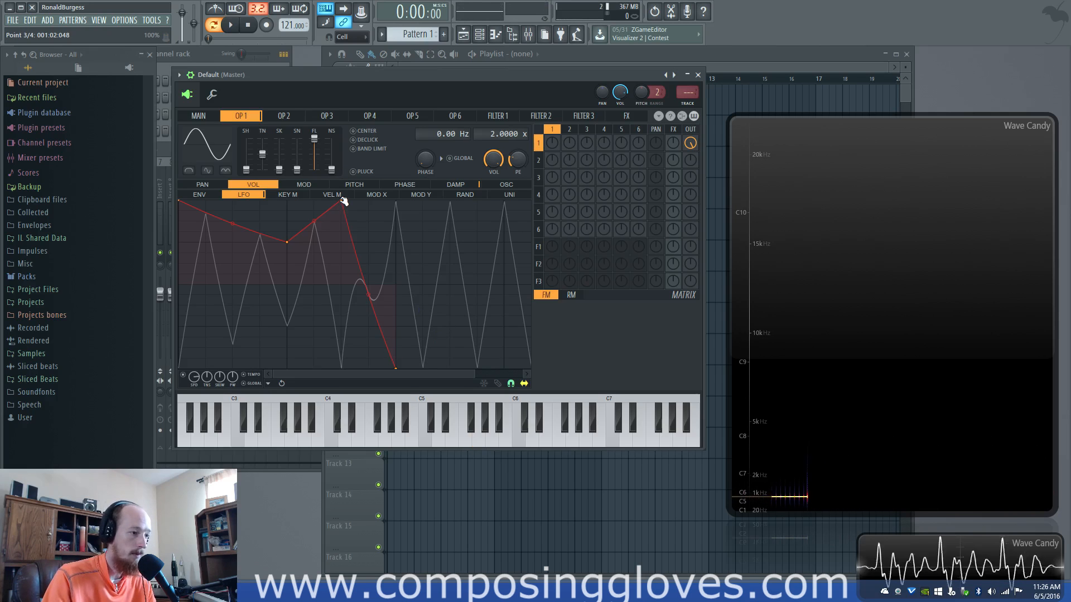
{"action": "left_click_drag", "start_coordinate": [341, 201], "coordinate": [395, 200]}
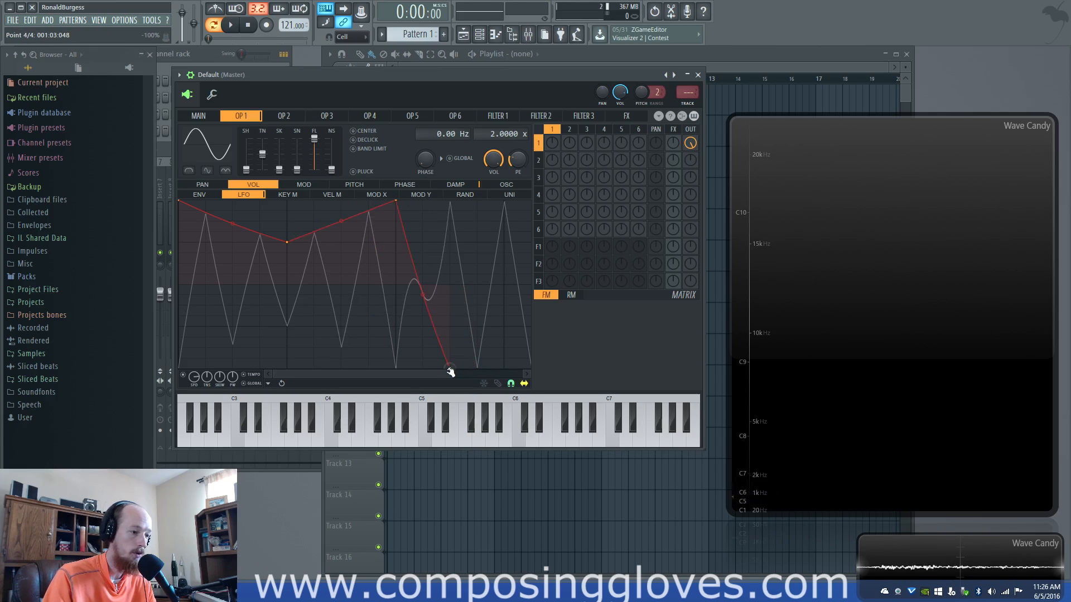
{"action": "left_click_drag", "start_coordinate": [450, 372], "coordinate": [365, 372]}
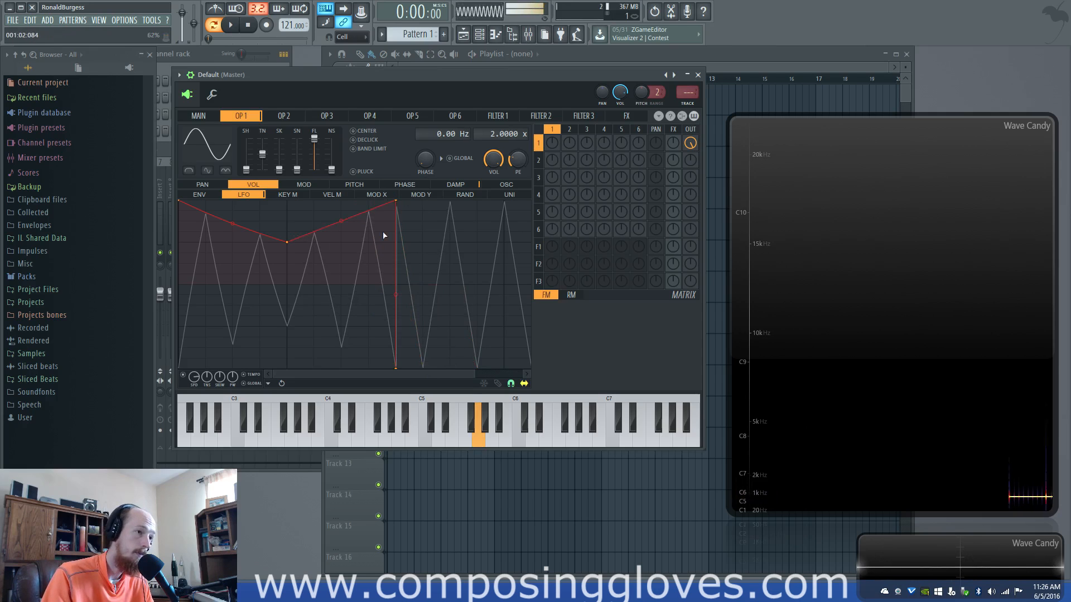
{"action": "left_click_drag", "start_coordinate": [396, 368], "coordinate": [422, 367]}
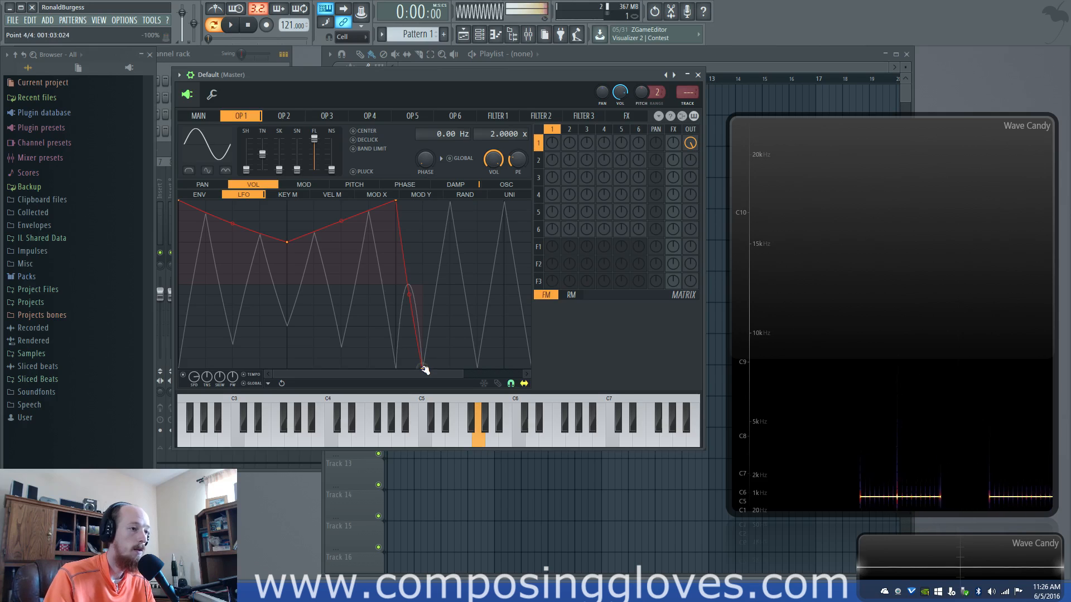
Raise the fourth volume LFO point to 100%, add a fifth at 001:04:000 and 25%, and shift the second point later at about 25%
{"action": "left_click_drag", "start_coordinate": [423, 367], "coordinate": [430, 196]}
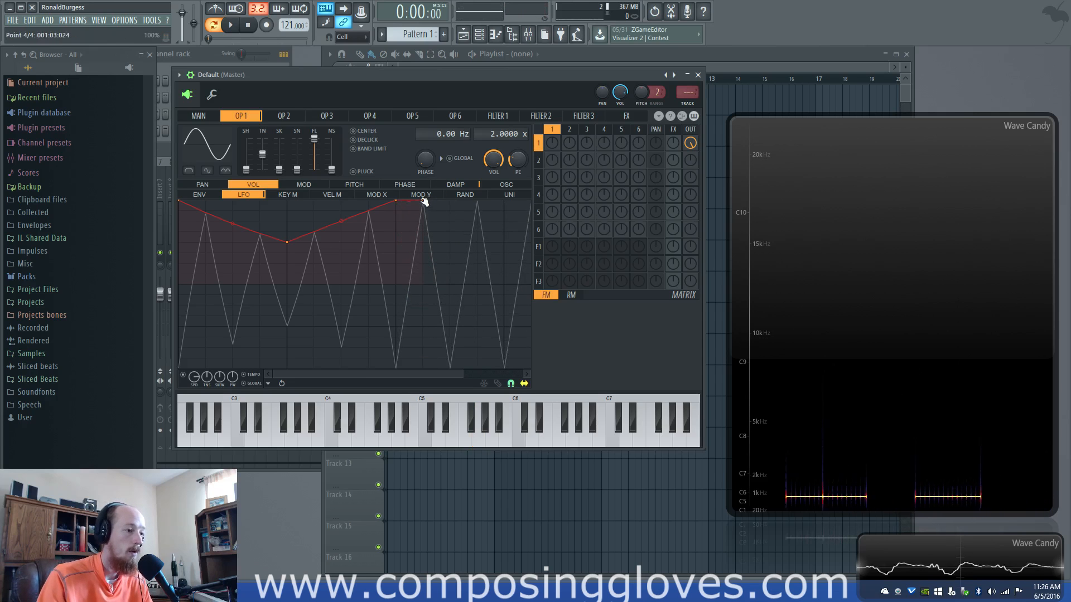
{"action": "right_click", "coordinate": [423, 263]}
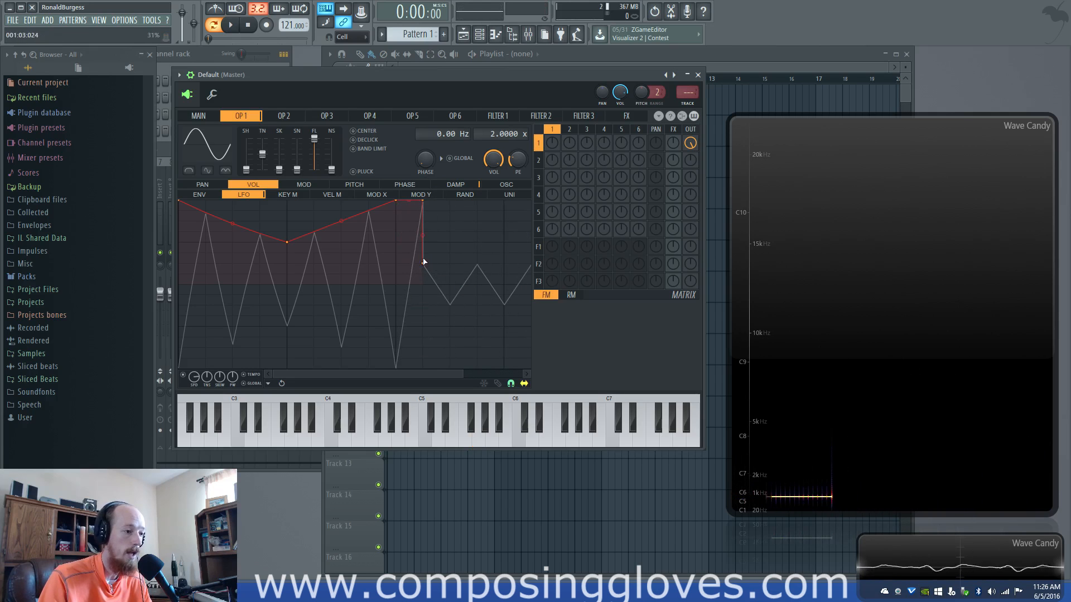
{"action": "left_click_drag", "start_coordinate": [424, 262], "coordinate": [500, 261]}
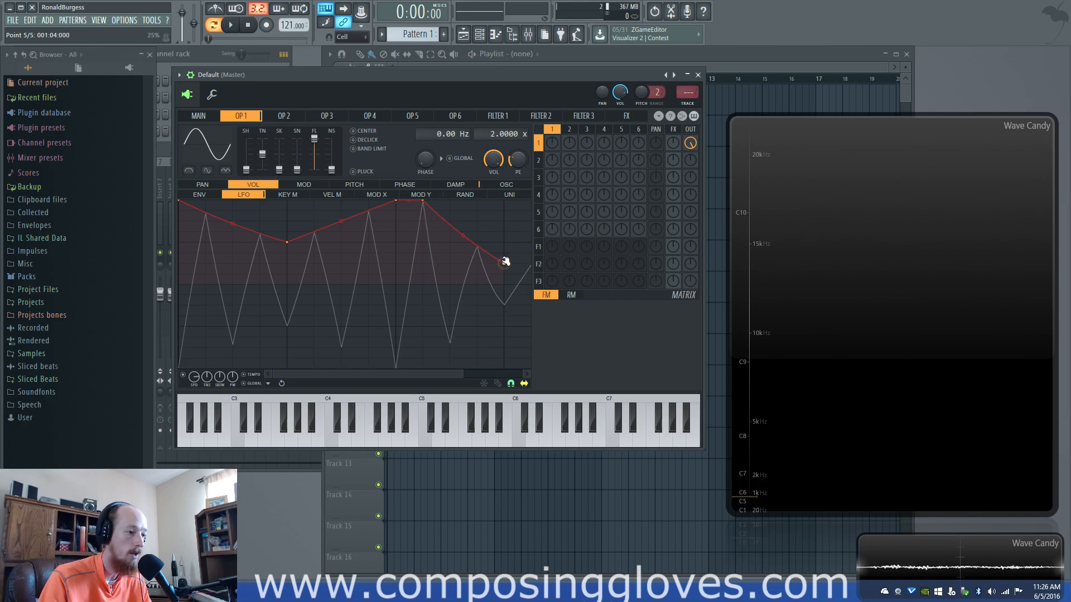
{"action": "left_click_drag", "start_coordinate": [287, 242], "coordinate": [449, 263]}
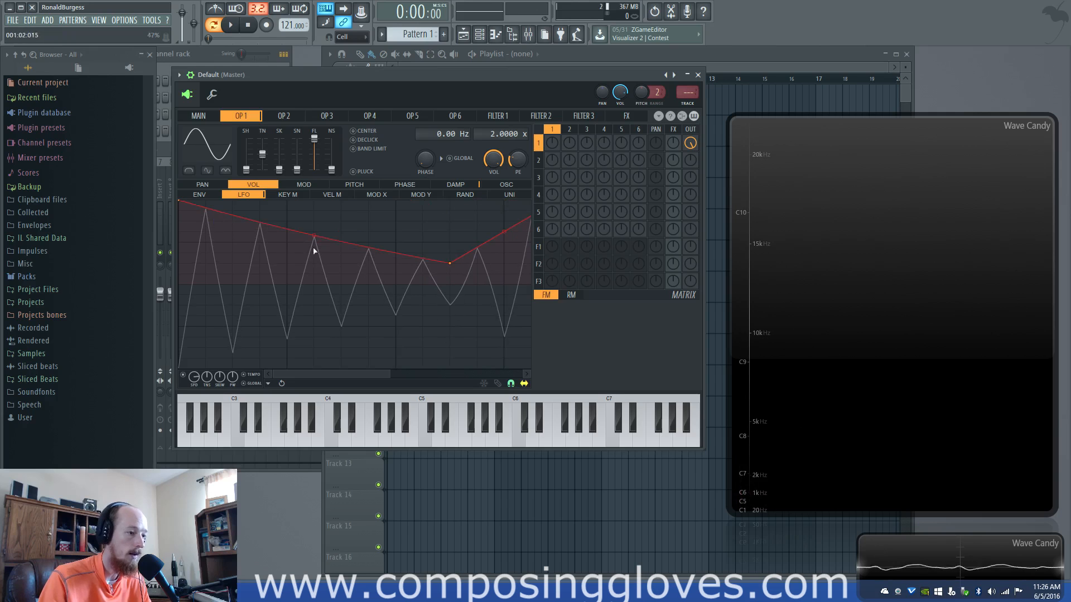
{"action": "left_click_drag", "start_coordinate": [393, 373], "coordinate": [558, 368]}
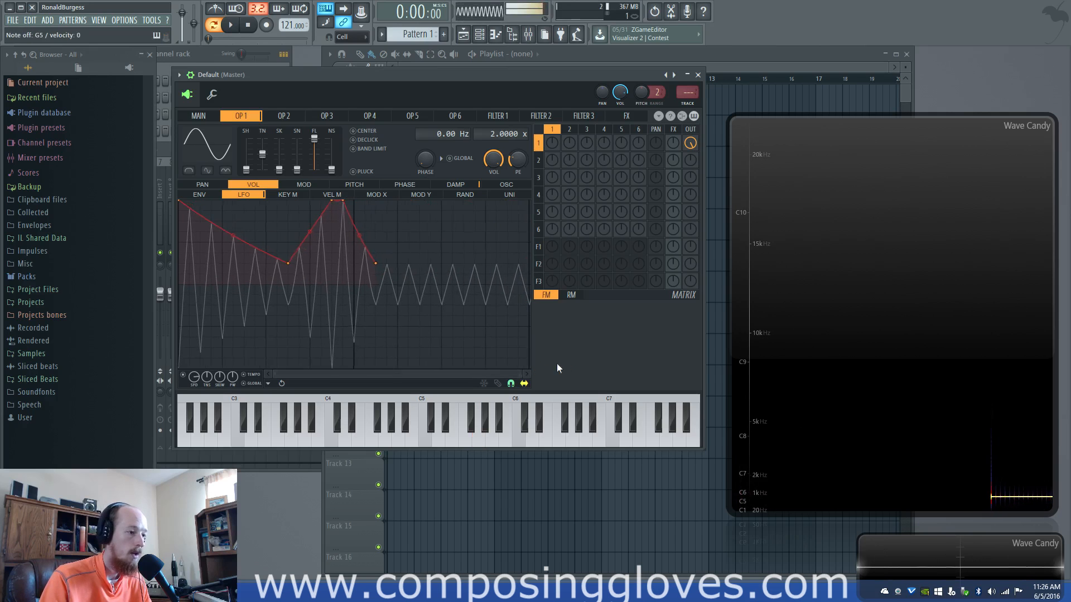
Delete the fifth and fourth points of the volume LFO
{"action": "right_click", "coordinate": [375, 264]}
{"action": "left_click", "coordinate": [390, 269]}
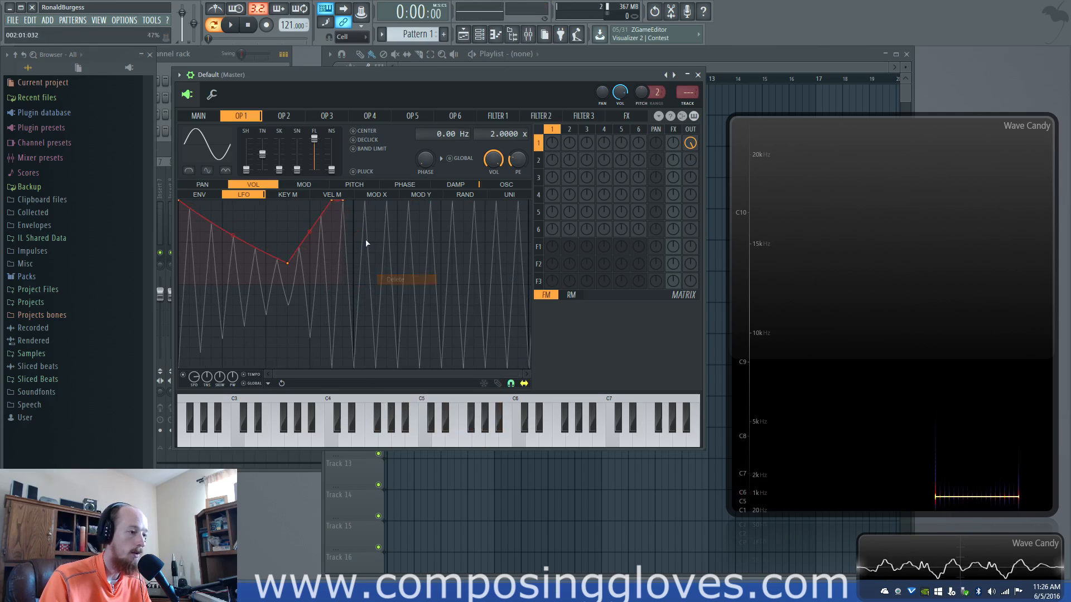
{"action": "right_click", "coordinate": [344, 203]}
{"action": "left_click", "coordinate": [362, 211]}
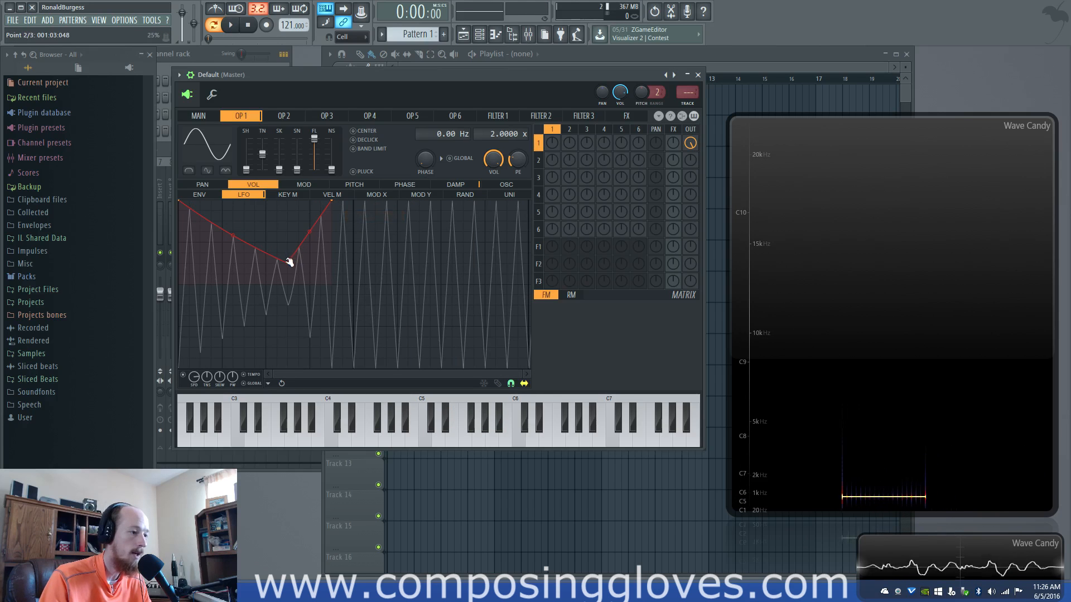
Place the second volume LFO point at 001:03:000 and about 0%, and the third at 002:01:000 and 100%
{"action": "left_click_drag", "start_coordinate": [289, 262], "coordinate": [267, 262]}
{"action": "left_click_drag", "start_coordinate": [312, 202], "coordinate": [357, 198]}
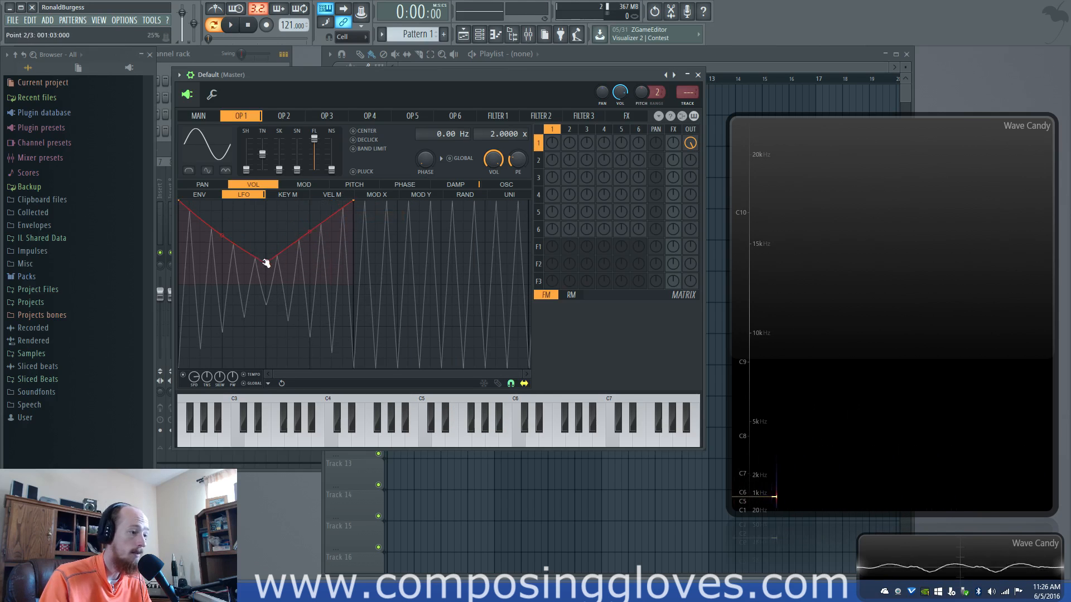
{"action": "left_click_drag", "start_coordinate": [266, 263], "coordinate": [266, 283]}
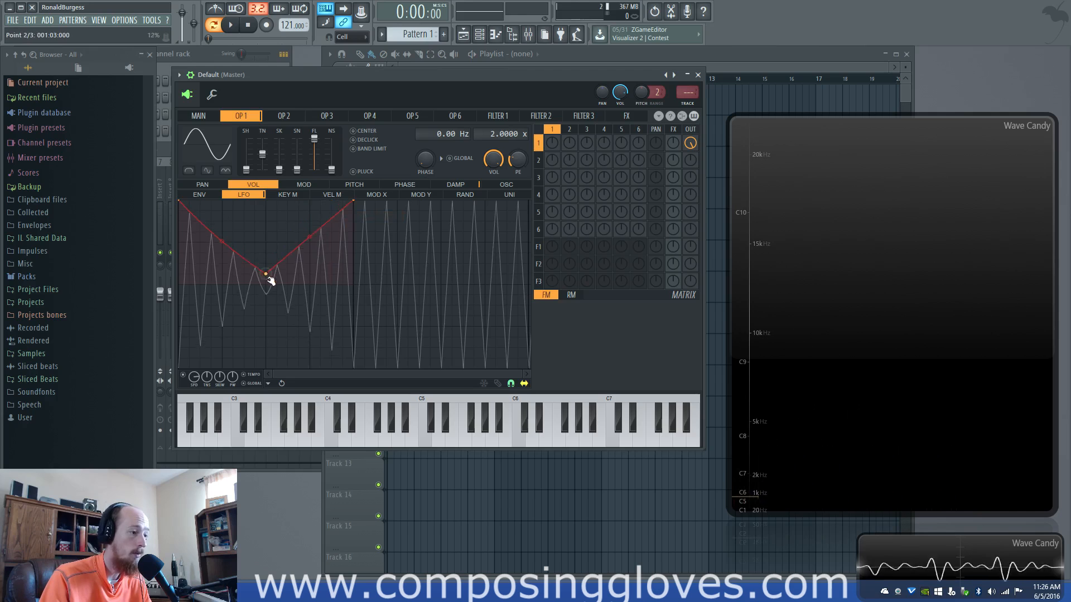
Mark the first volume LFO point as Loop start and the third as Sustain / loop end
{"action": "right_click", "coordinate": [181, 204]}
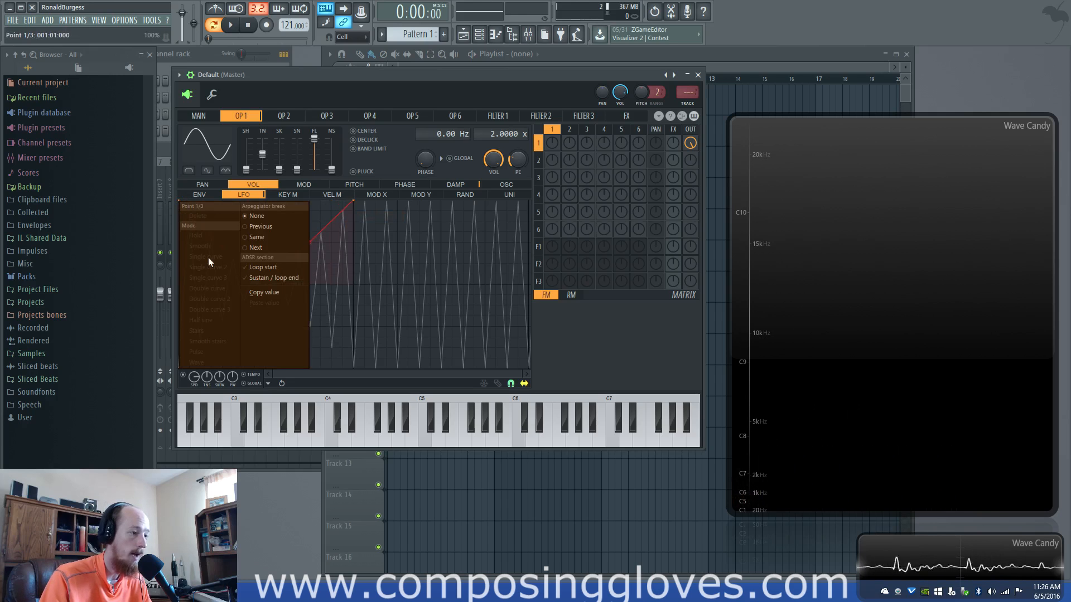
{"action": "left_click", "coordinate": [276, 267]}
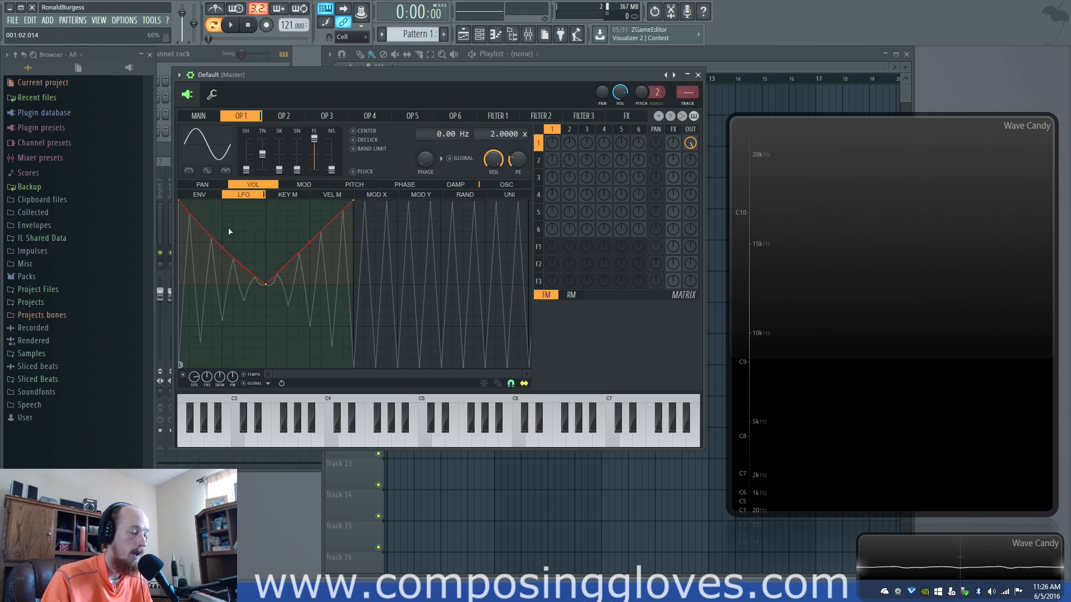
{"action": "right_click", "coordinate": [355, 202]}
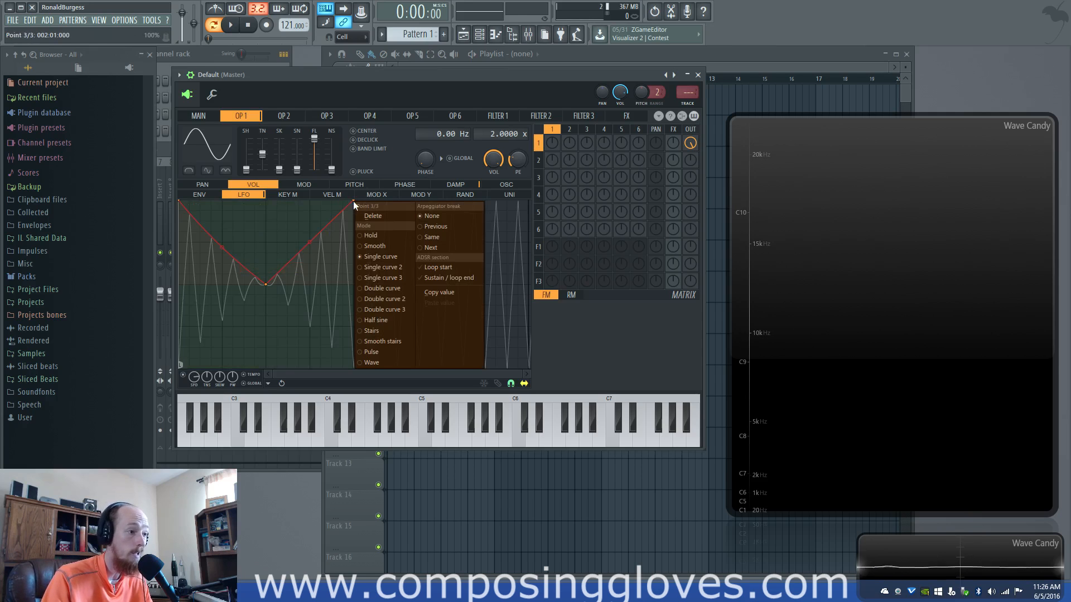
{"action": "left_click", "coordinate": [440, 277]}
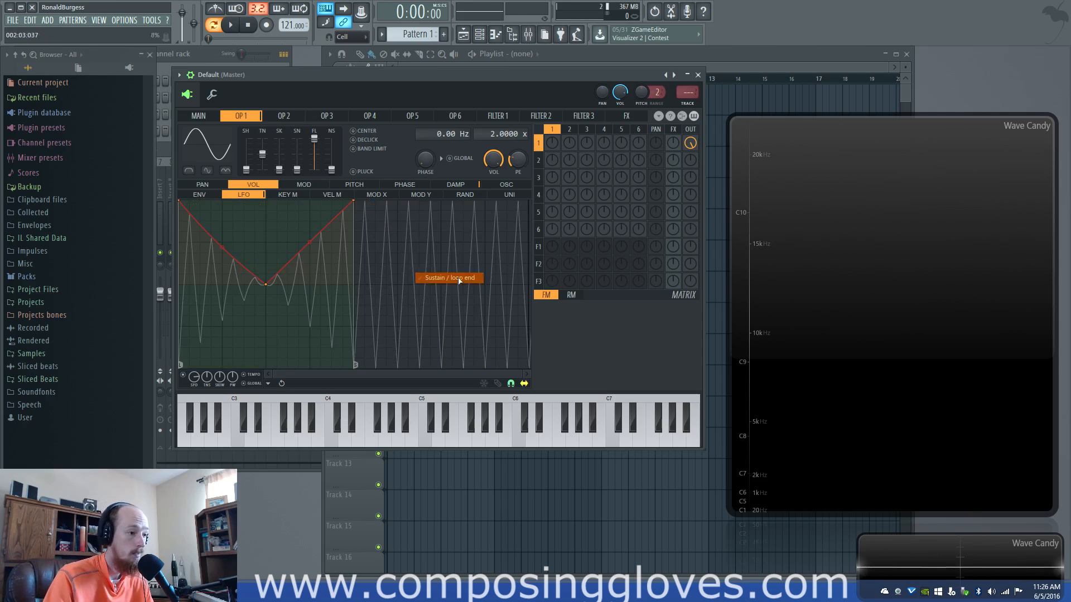
Check the loop markers in operator 1's volume envelope and return to the volume LFO
{"action": "left_click", "coordinate": [357, 195]}
{"action": "left_click", "coordinate": [196, 197]}
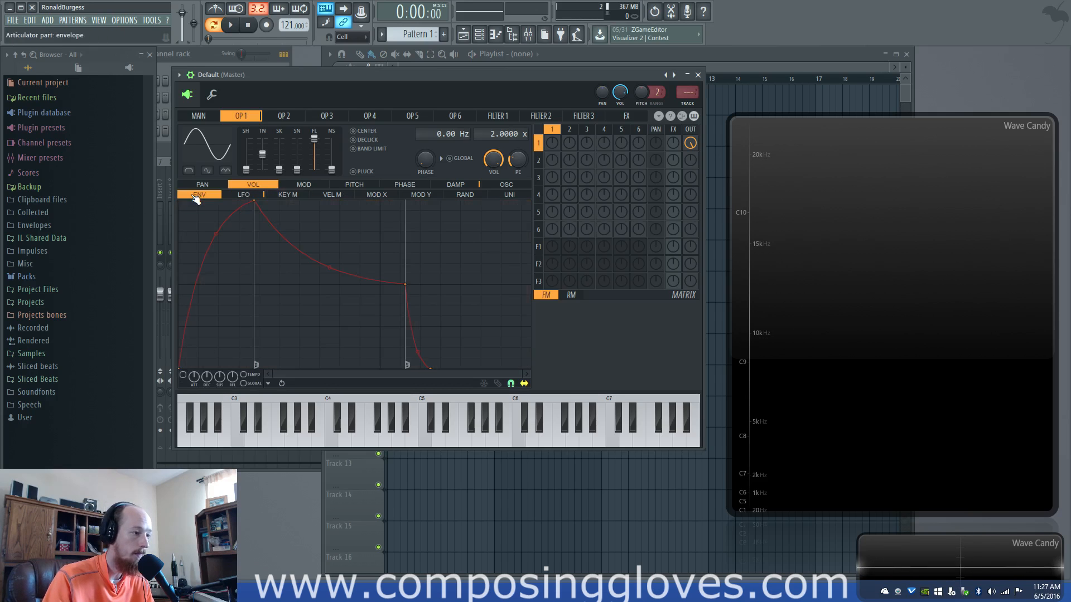
{"action": "left_click", "coordinate": [246, 195]}
Play a note with the third LFO point's Sustain / loop end switched off, and switch it back on
{"action": "right_click", "coordinate": [405, 201]}
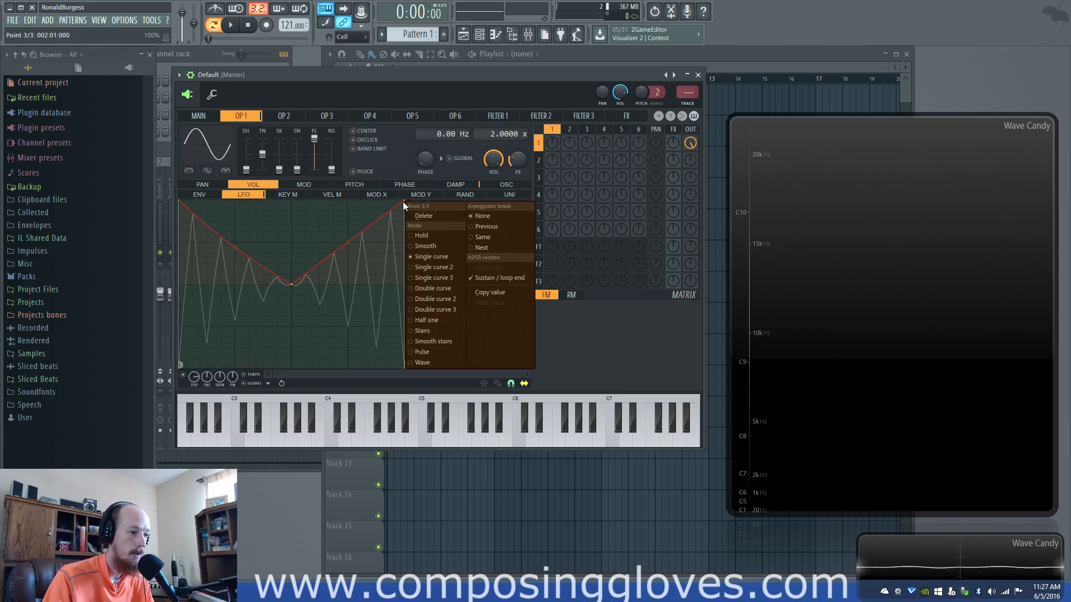
{"action": "left_click", "coordinate": [499, 276]}
{"action": "key", "text": "b"}
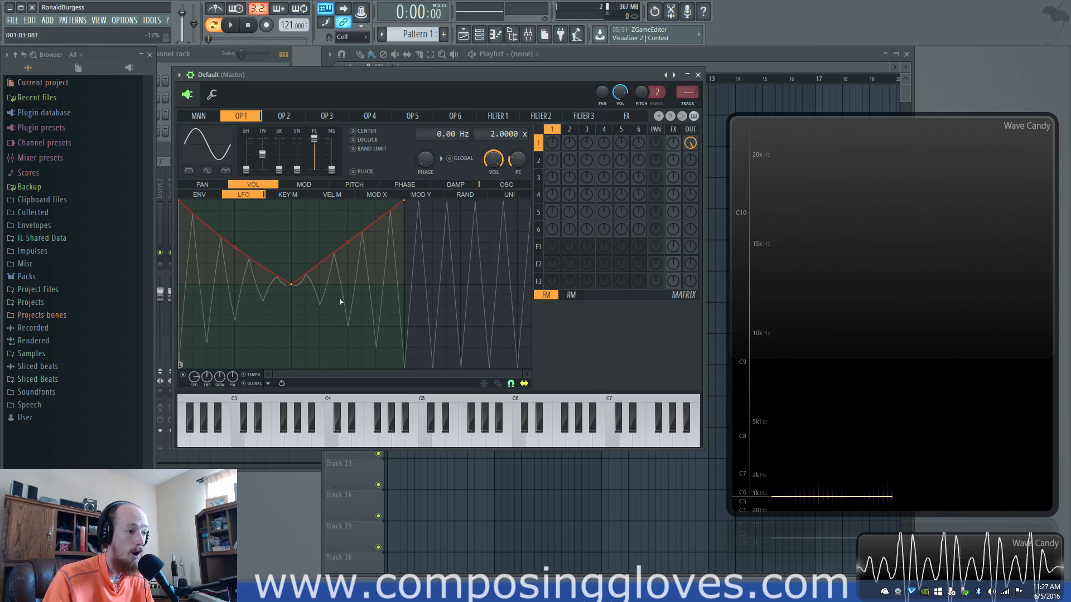
{"action": "right_click", "coordinate": [403, 200]}
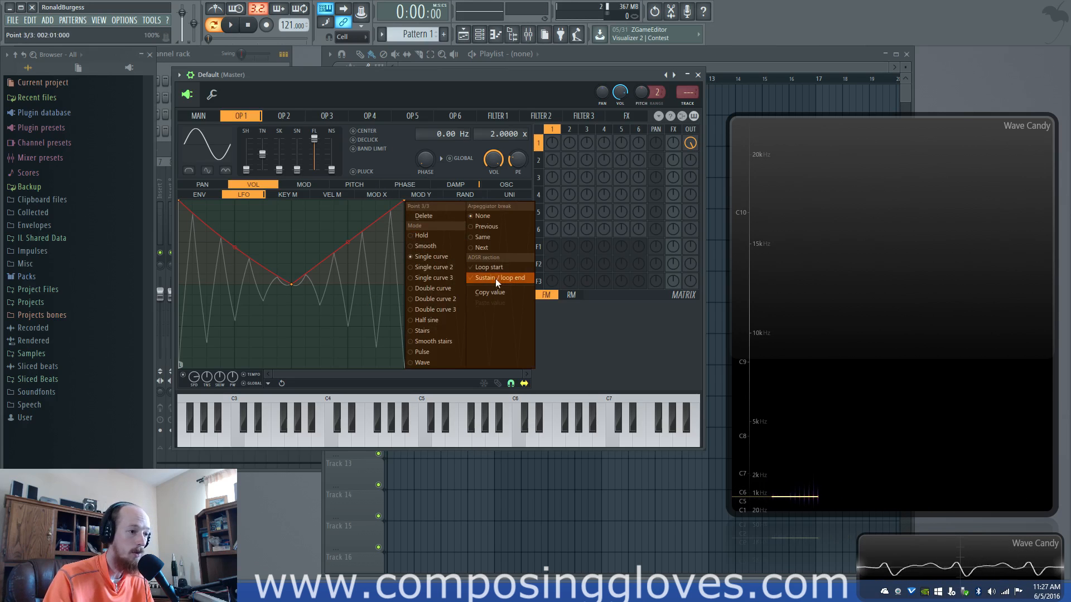
{"action": "left_click", "coordinate": [514, 276]}
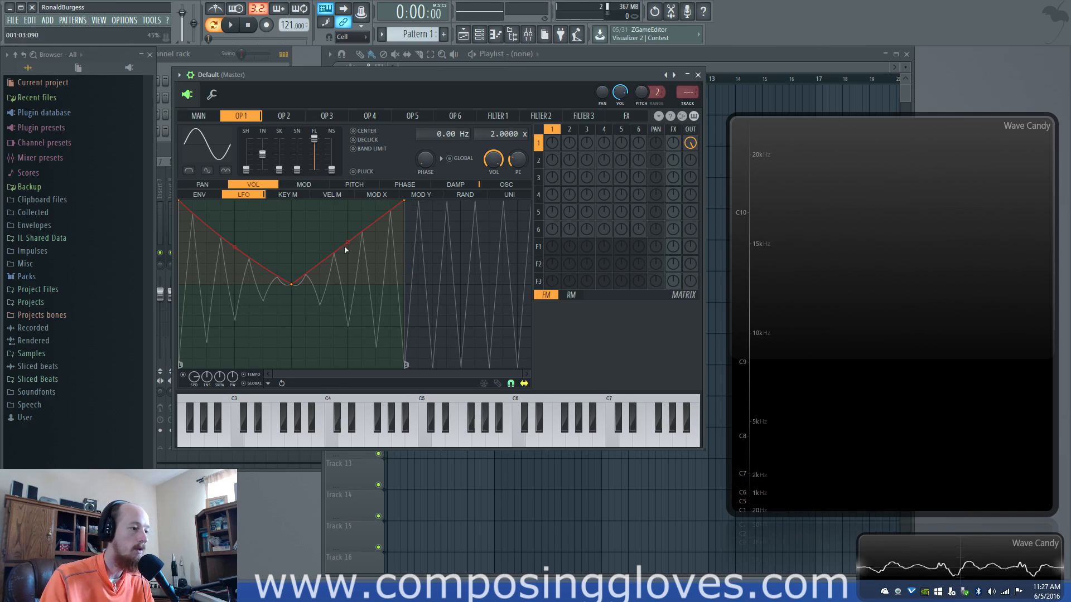
Bend both LFO segments sharply toward 0%, and add points at about 60% before the middle point and -100% after it
{"action": "left_click_drag", "start_coordinate": [347, 242], "coordinate": [347, 285]}
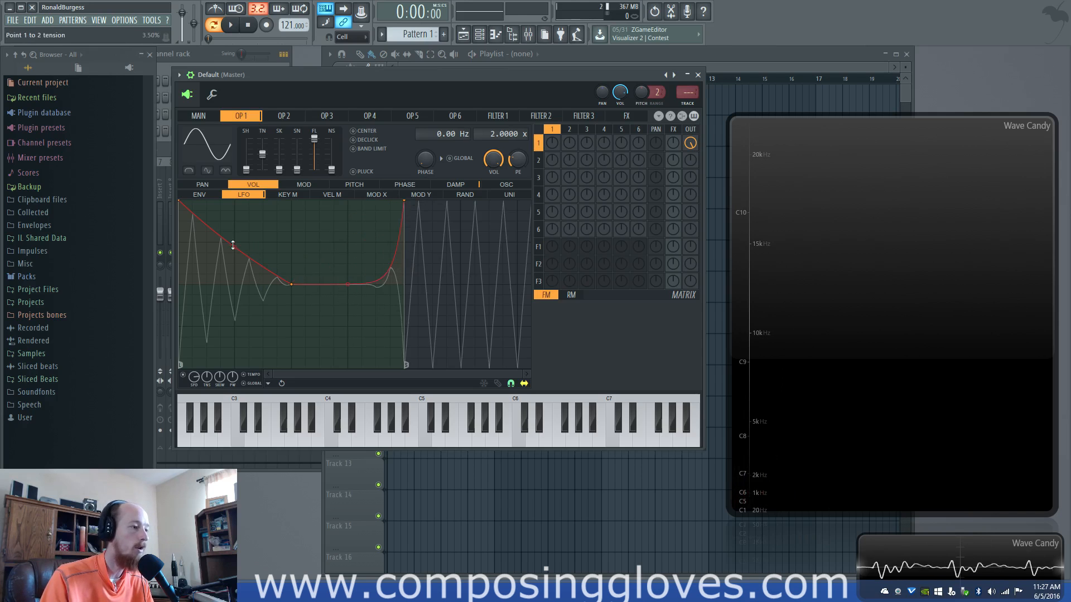
{"action": "left_click_drag", "start_coordinate": [233, 245], "coordinate": [233, 290]}
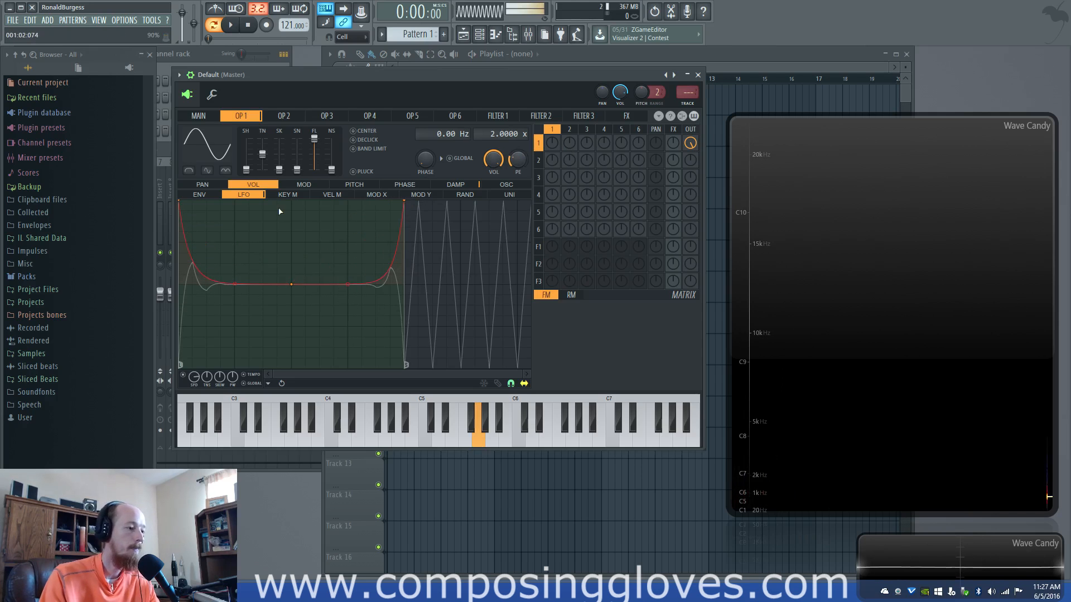
{"action": "left_click_drag", "start_coordinate": [235, 284], "coordinate": [262, 231]}
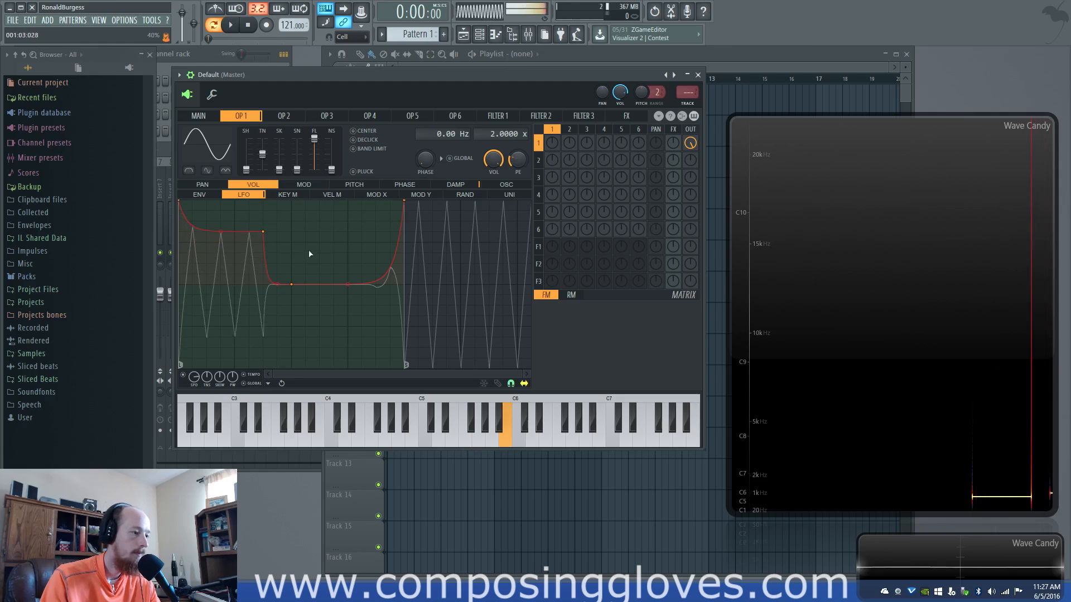
{"action": "right_click", "coordinate": [319, 336]}
{"action": "left_click_drag", "start_coordinate": [320, 337], "coordinate": [325, 365]}
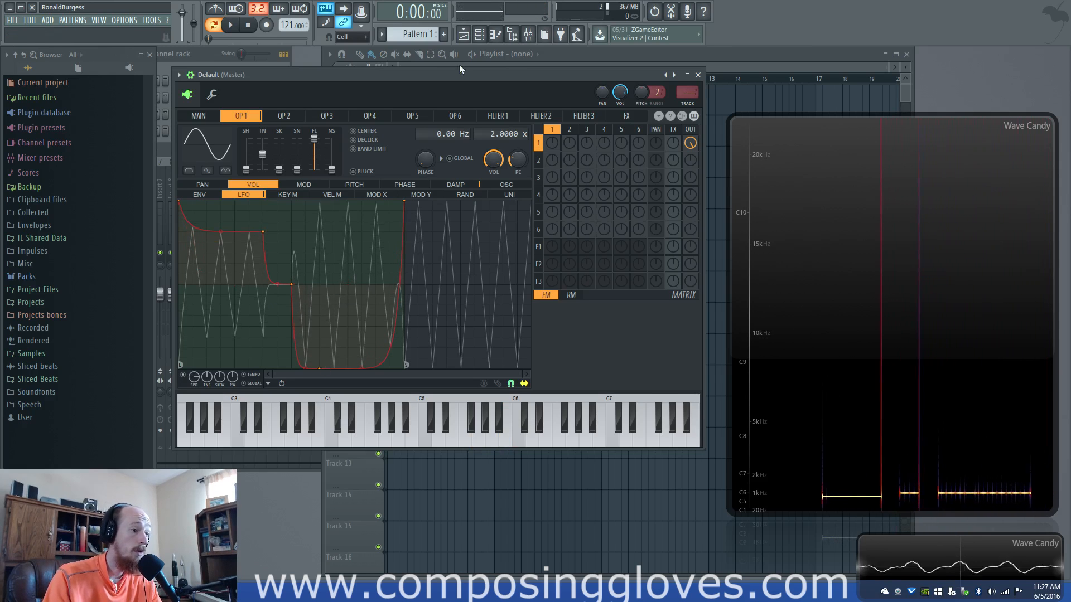
View operator 1's panning LFO and its volume envelope for comparison
{"action": "left_click", "coordinate": [202, 184]}
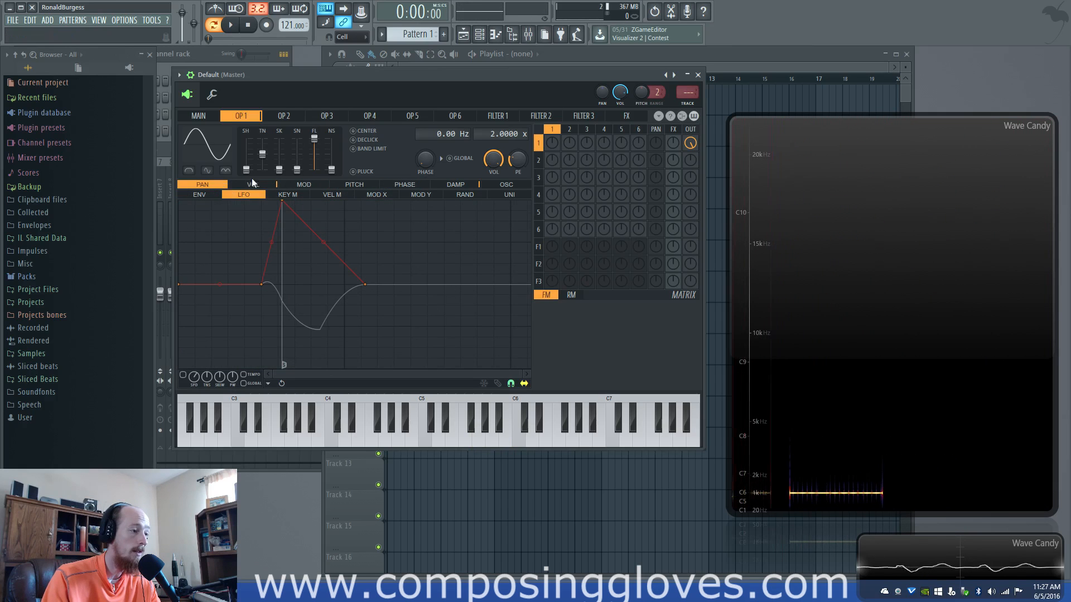
{"action": "left_click", "coordinate": [252, 184]}
{"action": "left_click", "coordinate": [210, 193]}
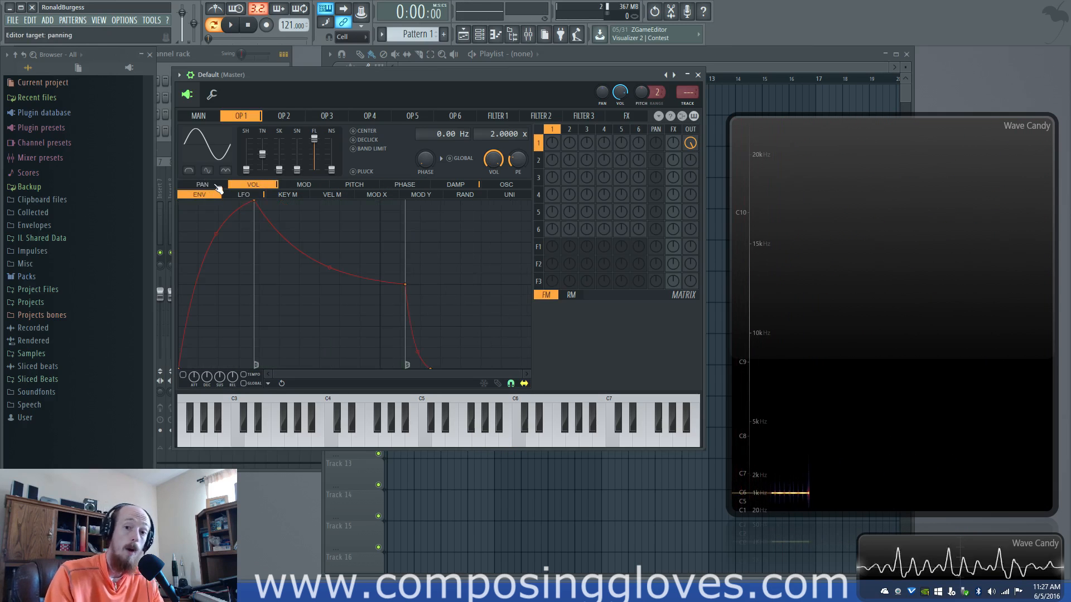